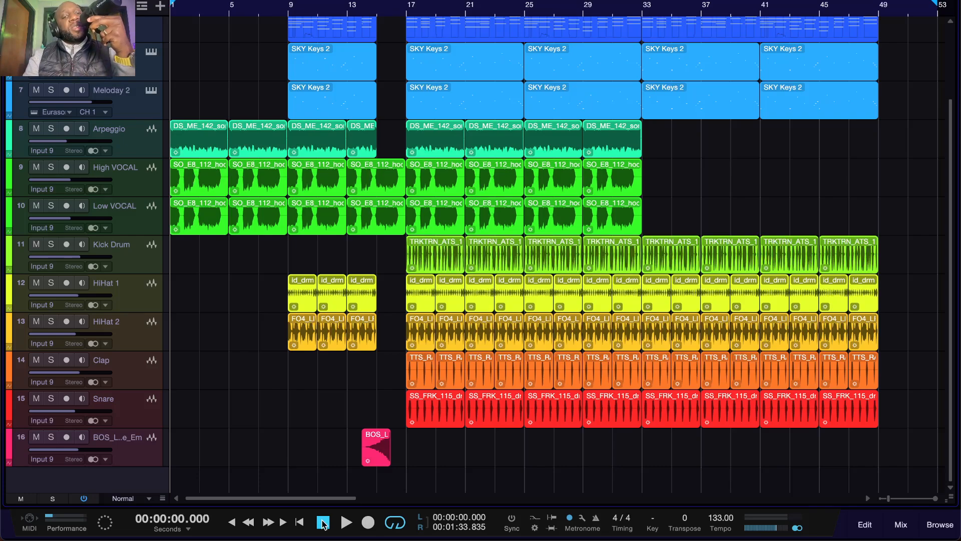
# Step: Play the arrangement's intro from the start, stop it and return the playhead to the beginning
pyautogui.press('space')
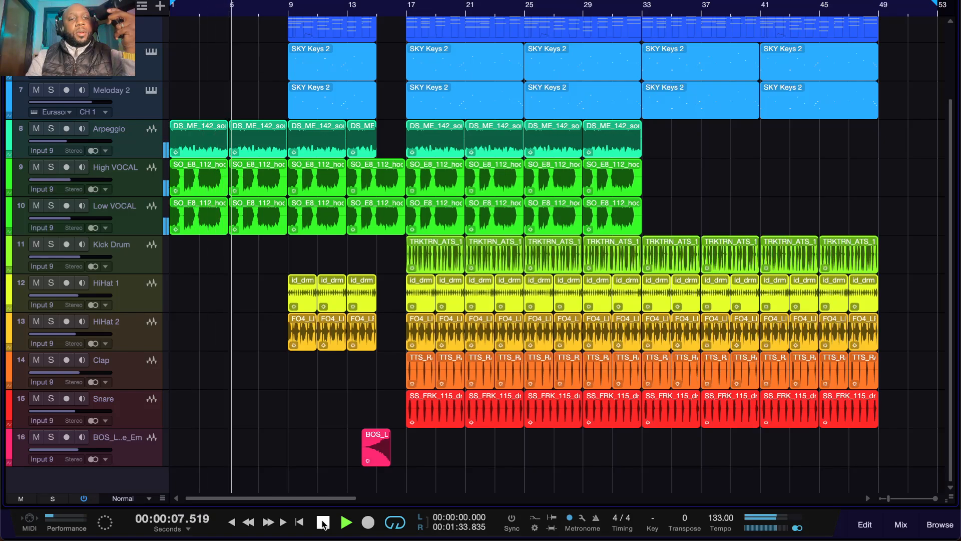
pyautogui.click(323, 522)
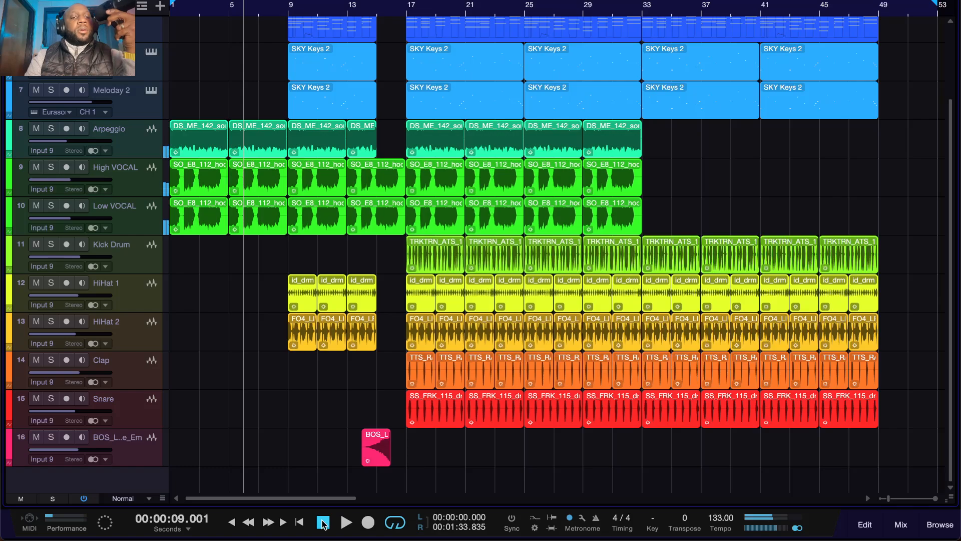
pyautogui.click(323, 522)
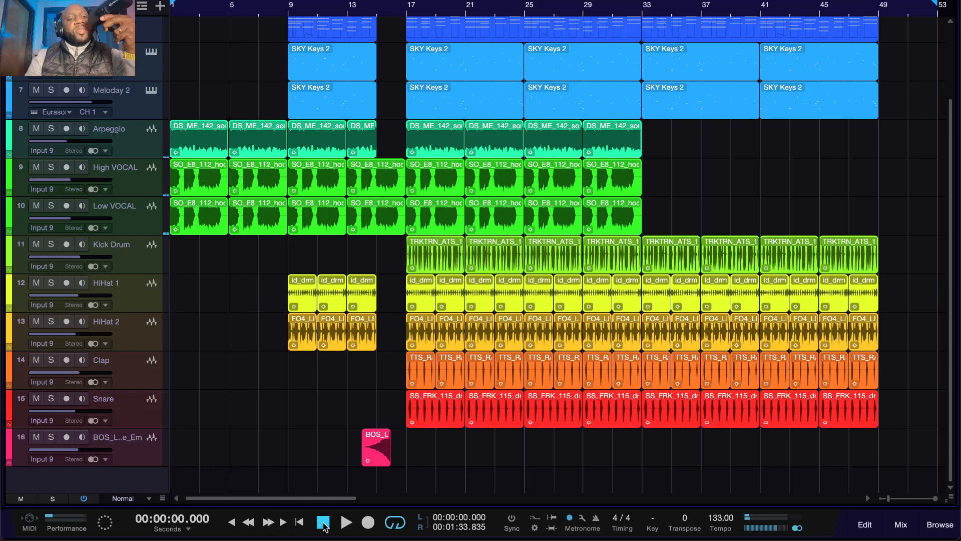
# Step: Solo the High VOCAL track for a brief playback from the start and clear its solo
pyautogui.click(51, 167)
pyautogui.press('space')
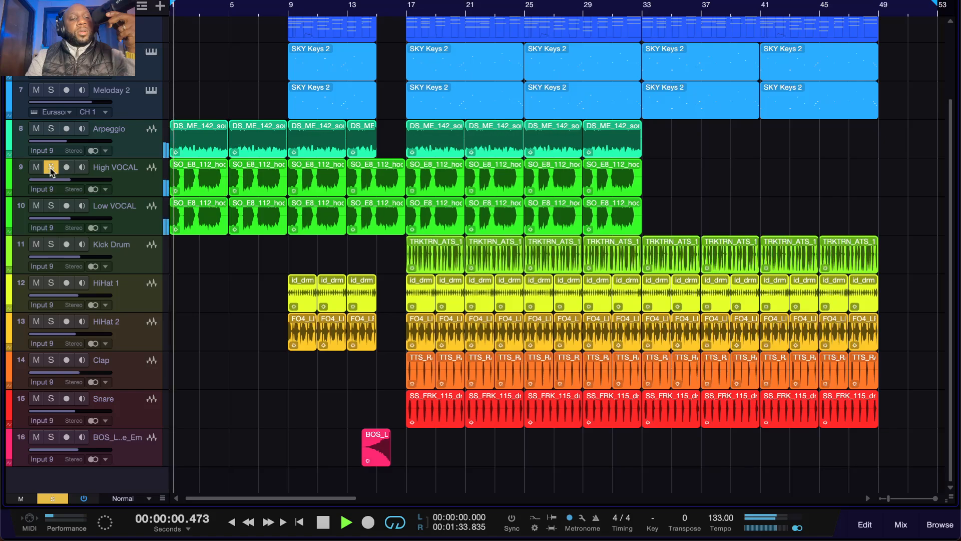
pyautogui.click(51, 167)
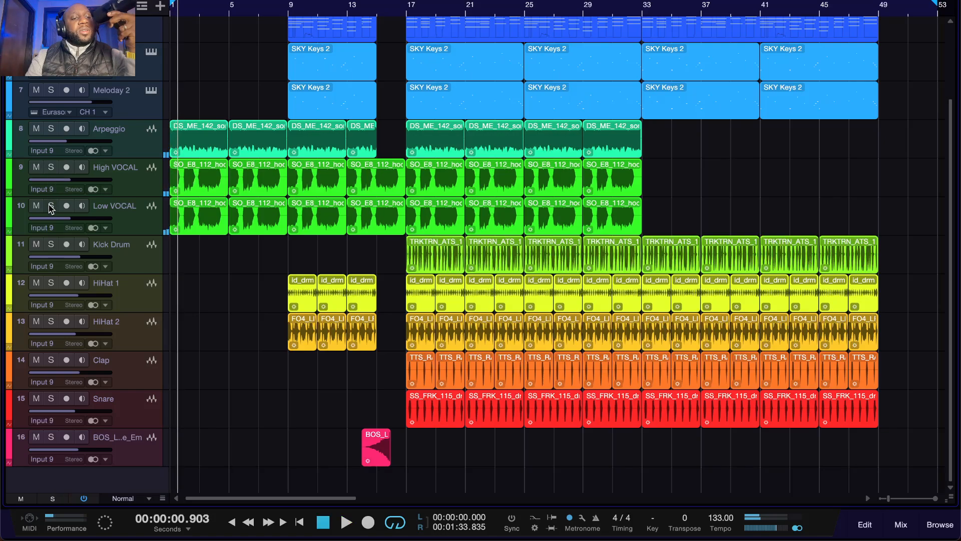
# Step: Solo the Low VOCAL track, audition it from the start of the song, and select the first High VOCAL clip
pyautogui.click(51, 205)
pyautogui.click(322, 523)
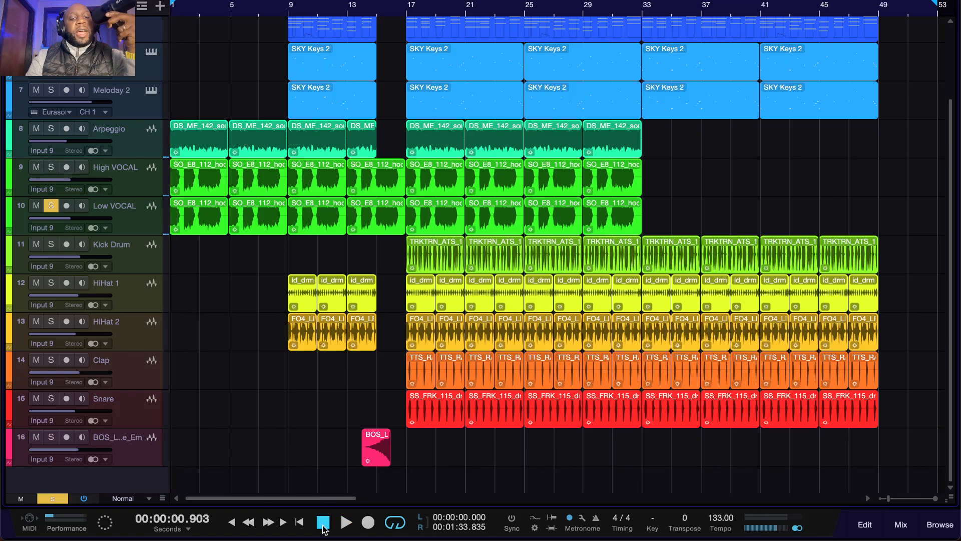
pyautogui.press('space')
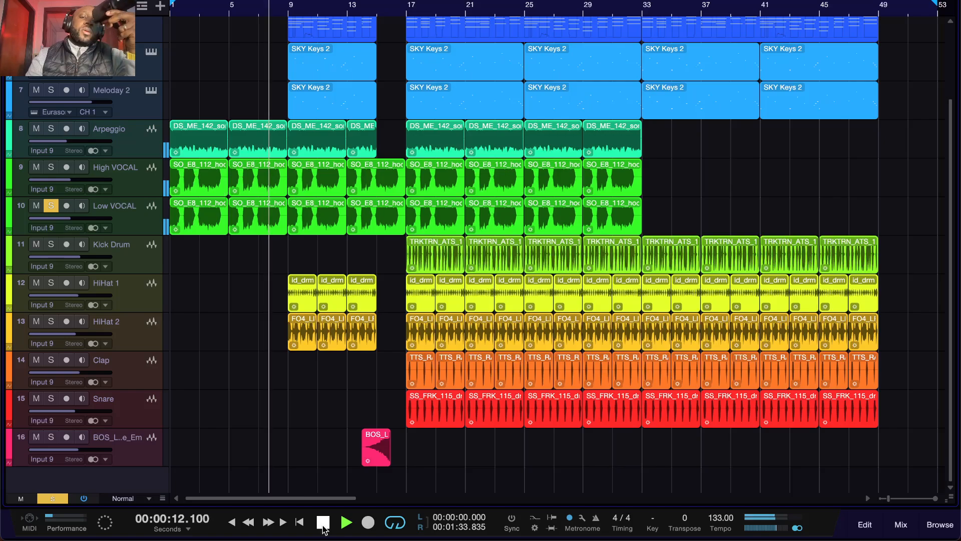
pyautogui.click(323, 525)
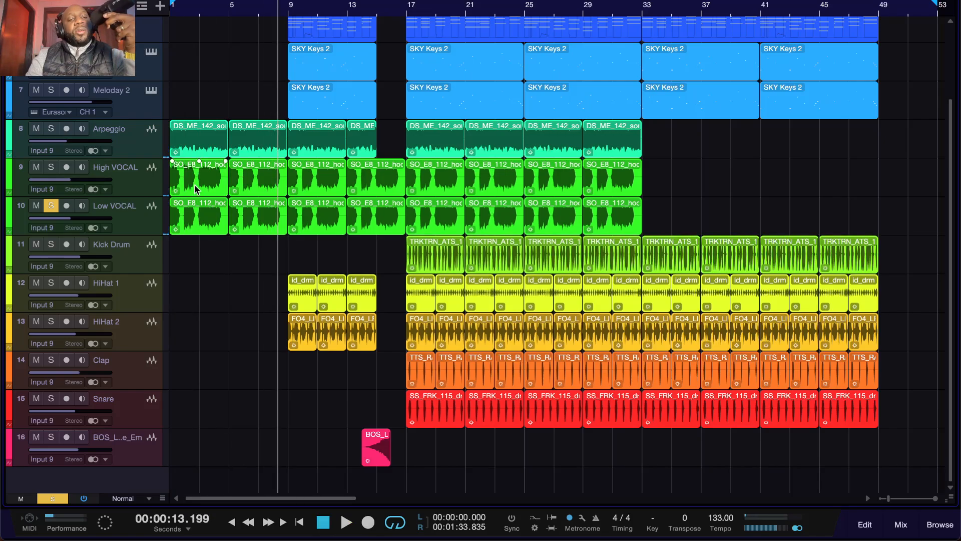
pyautogui.click(195, 191)
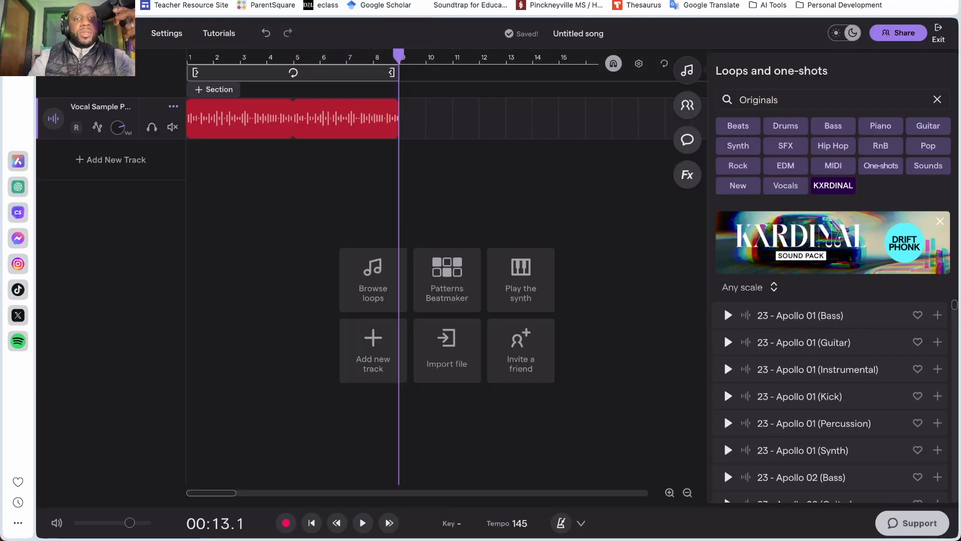
# Step: Switch to Soundtrap and examine the vocal sample region's processing options, including Vocal Tuner, Voice Transform and Change pitch
pyautogui.moveTo(258, 123)
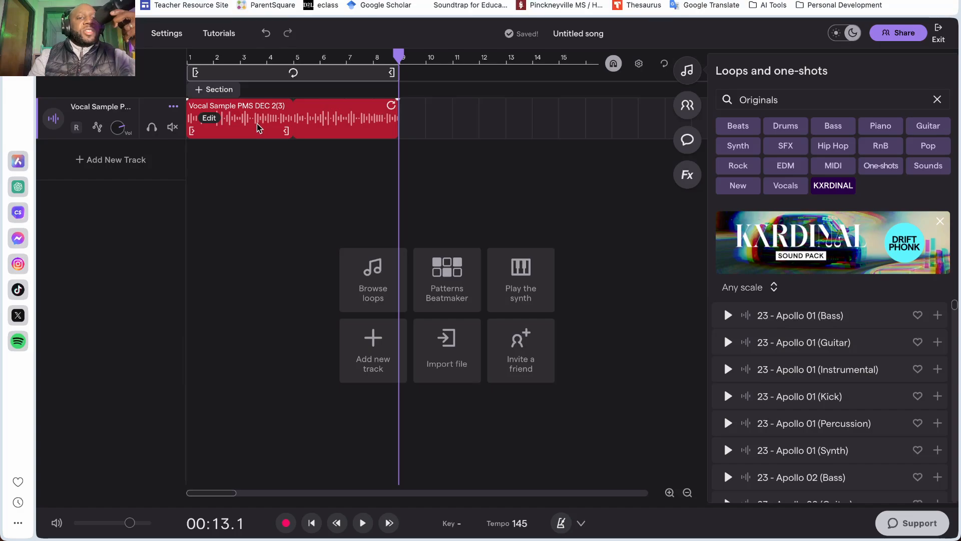
pyautogui.rightClick(251, 137)
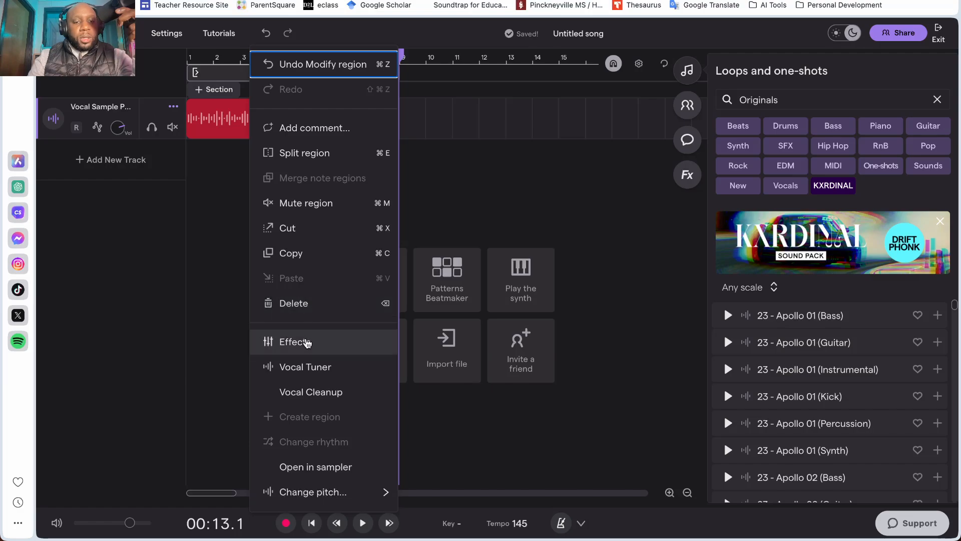
pyautogui.click(210, 327)
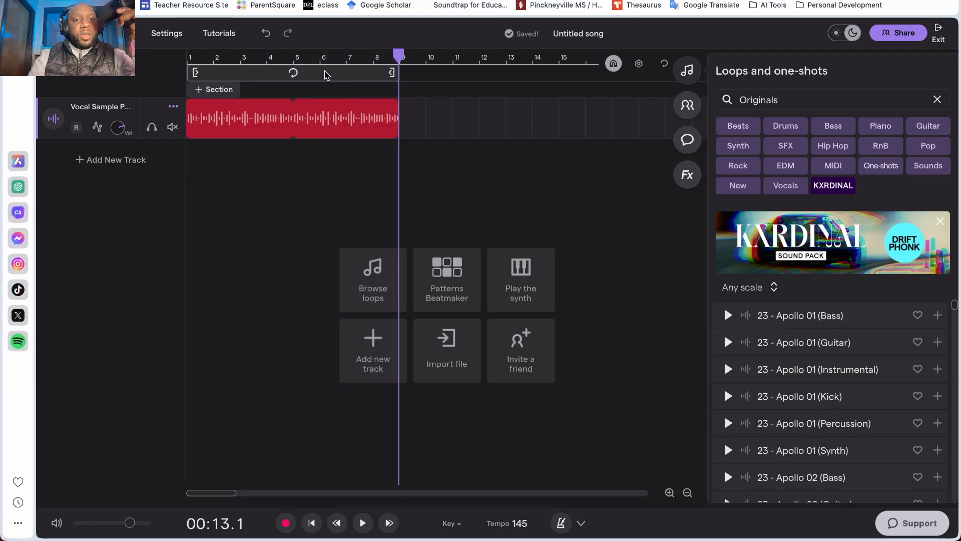
pyautogui.click(296, 75)
pyautogui.click(302, 80)
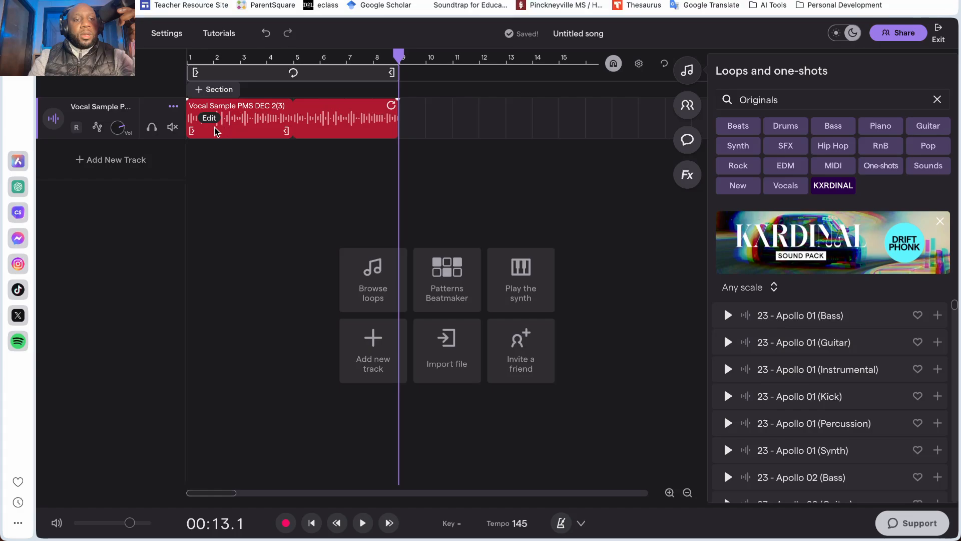
pyautogui.rightClick(212, 121)
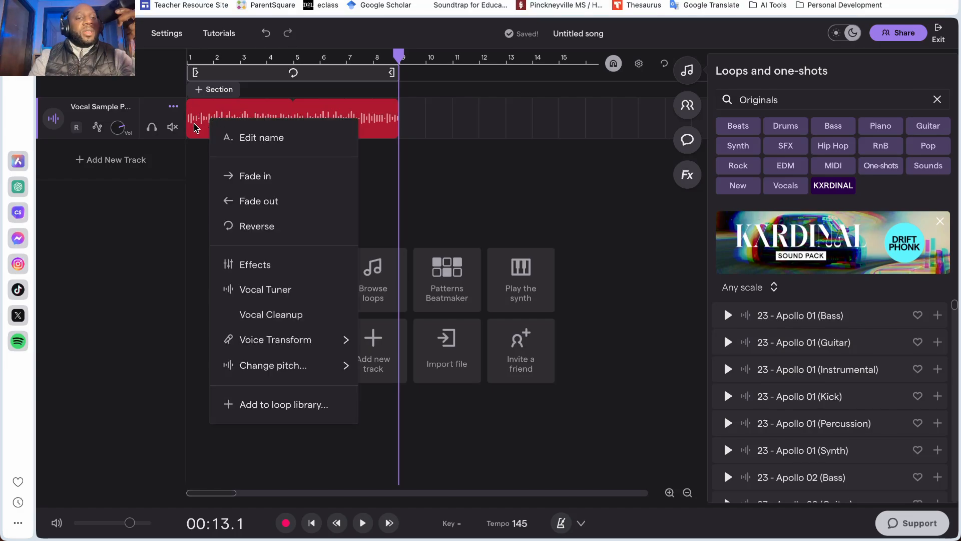
pyautogui.click(210, 120)
pyautogui.rightClick(209, 120)
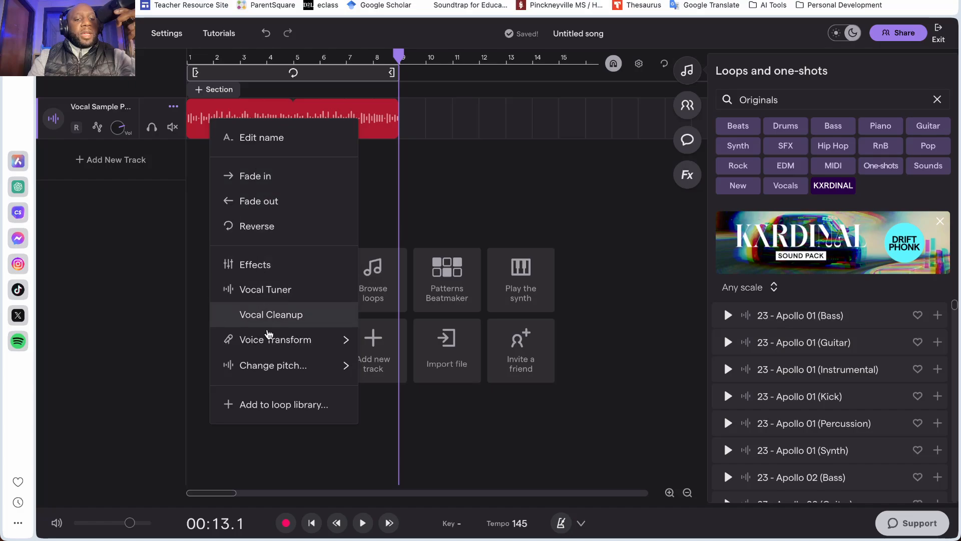
pyautogui.moveTo(296, 366)
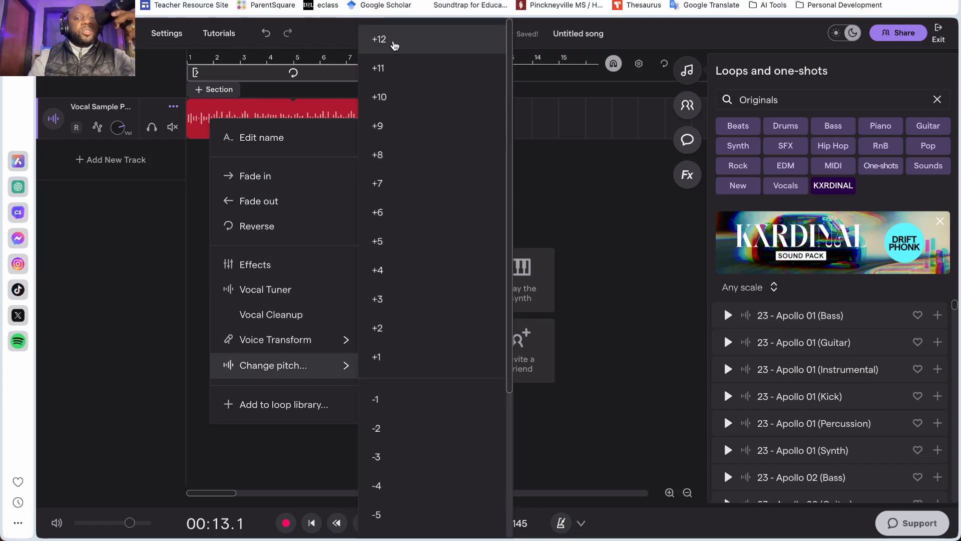
pyautogui.click(559, 202)
# Step: Switch back to Studio One and briefly play the Low VOCAL track on its own
pyautogui.hotkey('ctrl', 'Right')
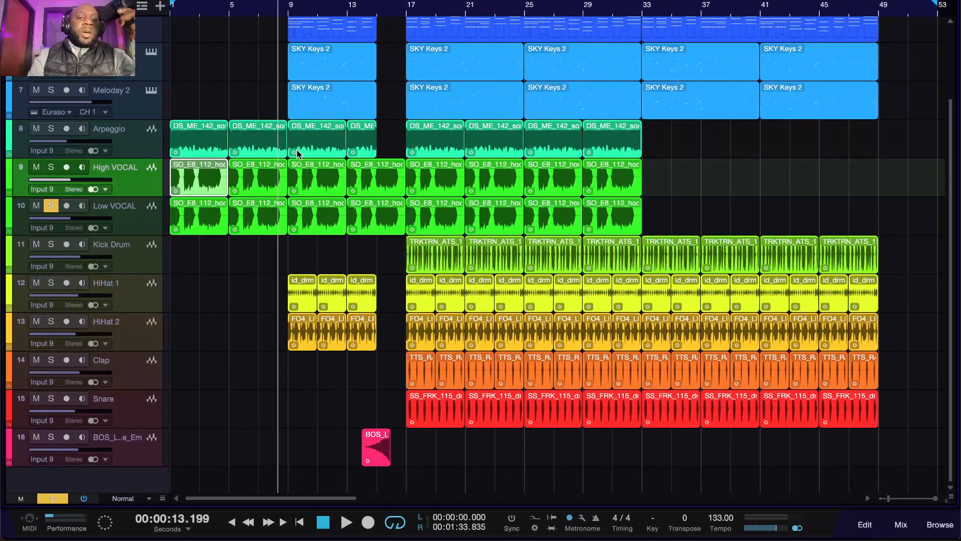
pyautogui.click(51, 206)
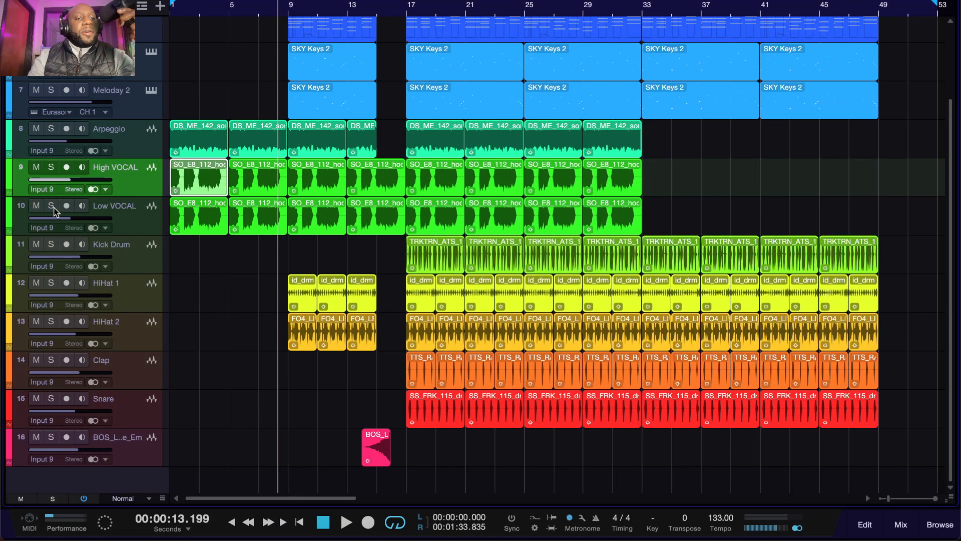
pyautogui.click(52, 206)
pyautogui.press('space')
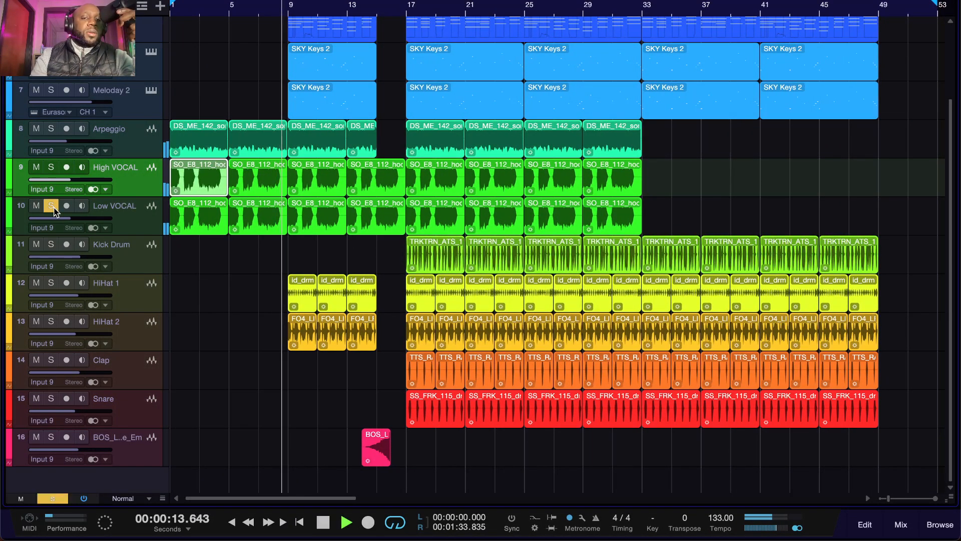
pyautogui.press('space')
# Step: Solo High VOCAL and play from the start, switching the Low VOCAL solo off and on to compare one vocal with both
pyautogui.click(52, 169)
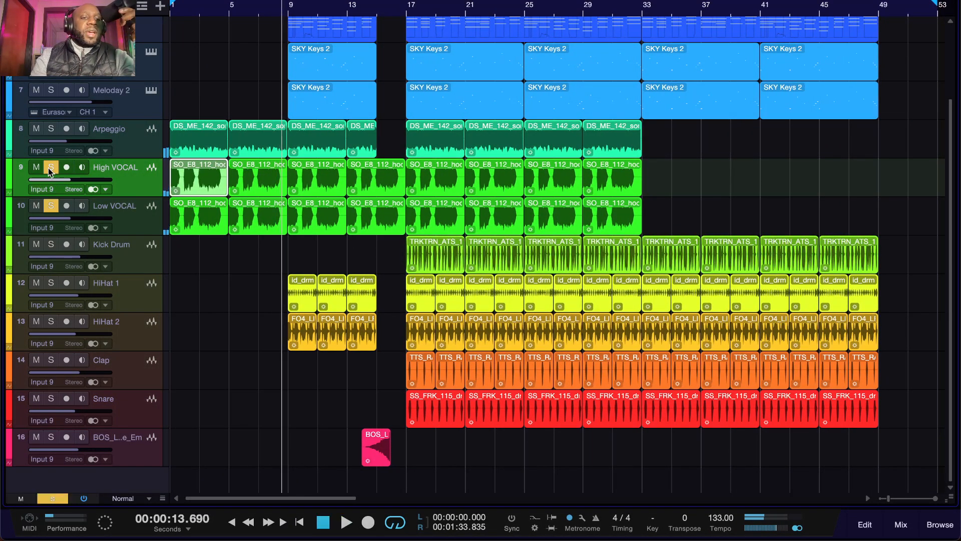
pyautogui.click(171, 15)
pyautogui.press('space')
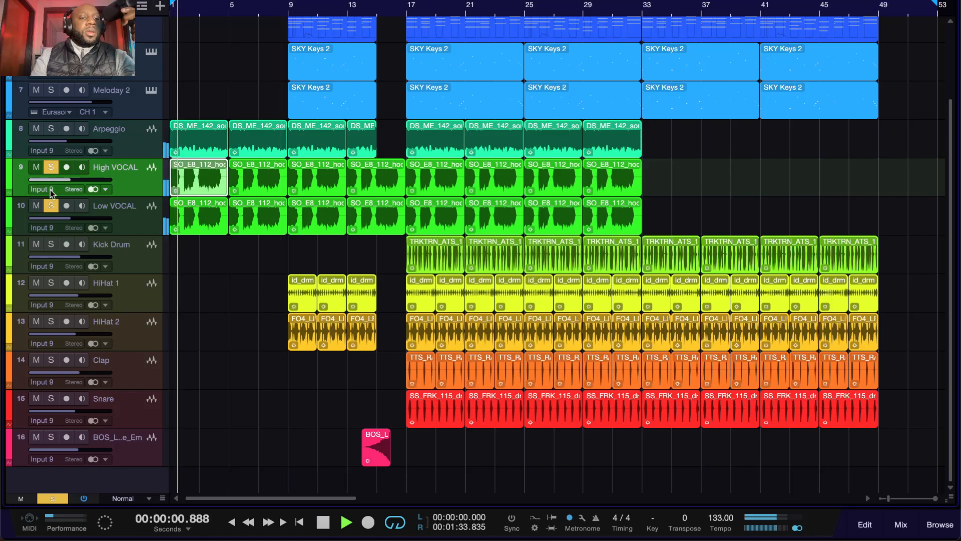
pyautogui.click(52, 206)
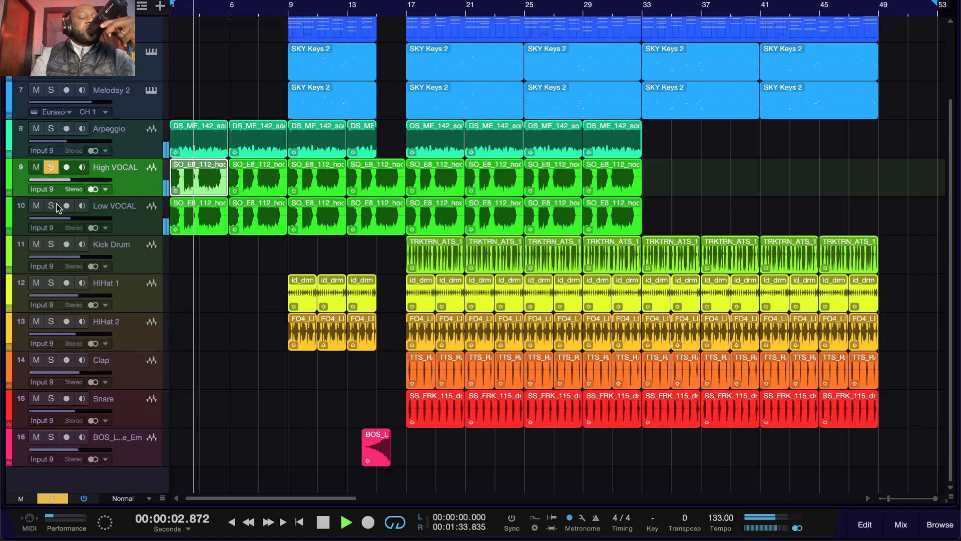
pyautogui.click(52, 205)
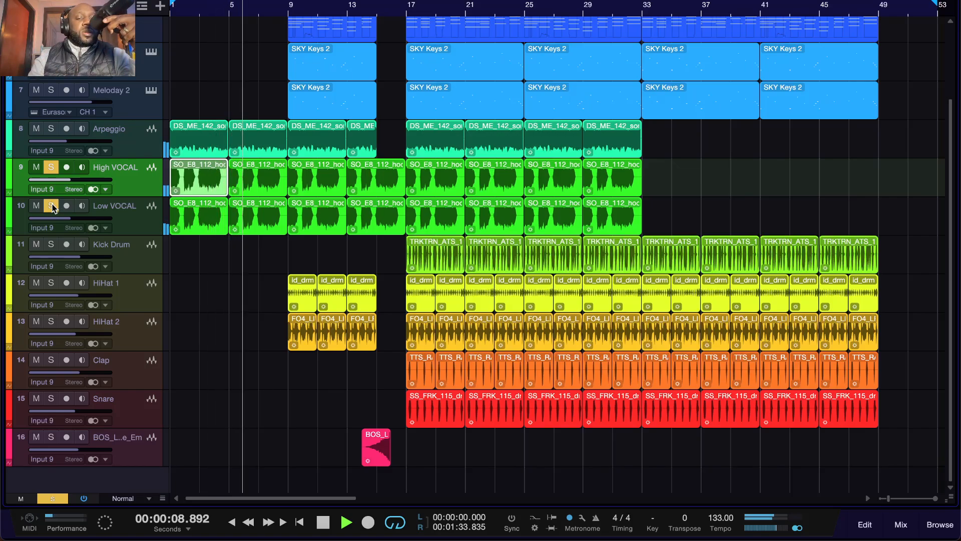
pyautogui.press('space')
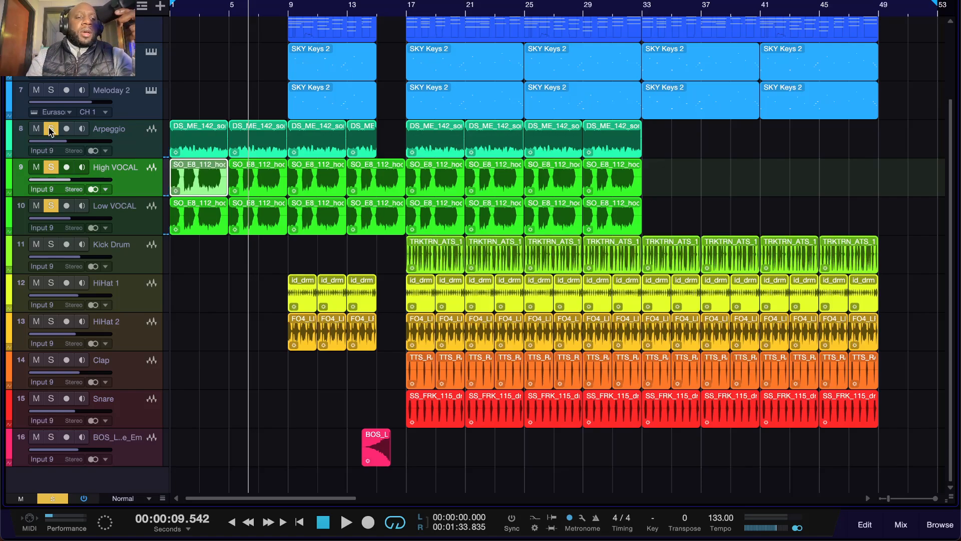
# Step: Leave only the Arpeggio track soloed and audition it from the beginning of the song
pyautogui.click(323, 522)
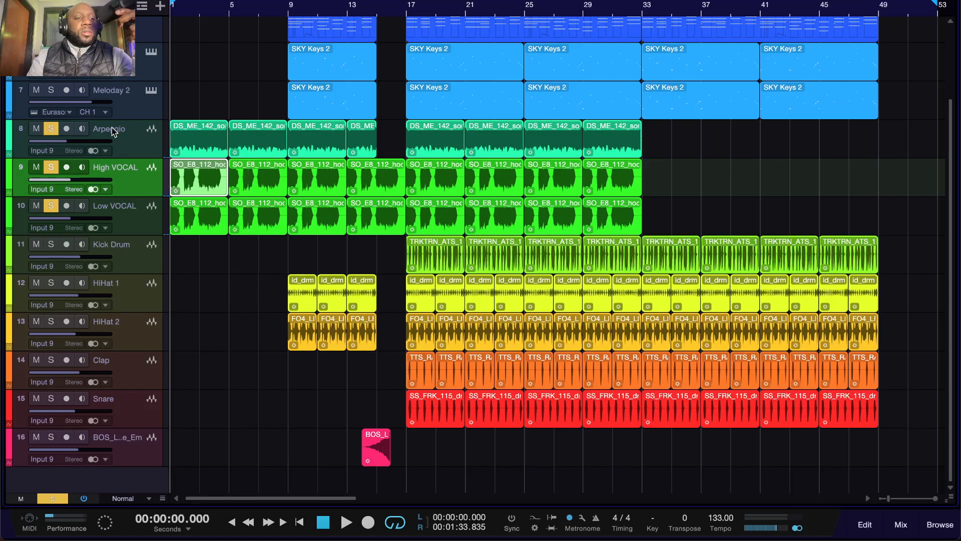
pyautogui.click(51, 167)
pyautogui.click(51, 206)
pyautogui.press('space')
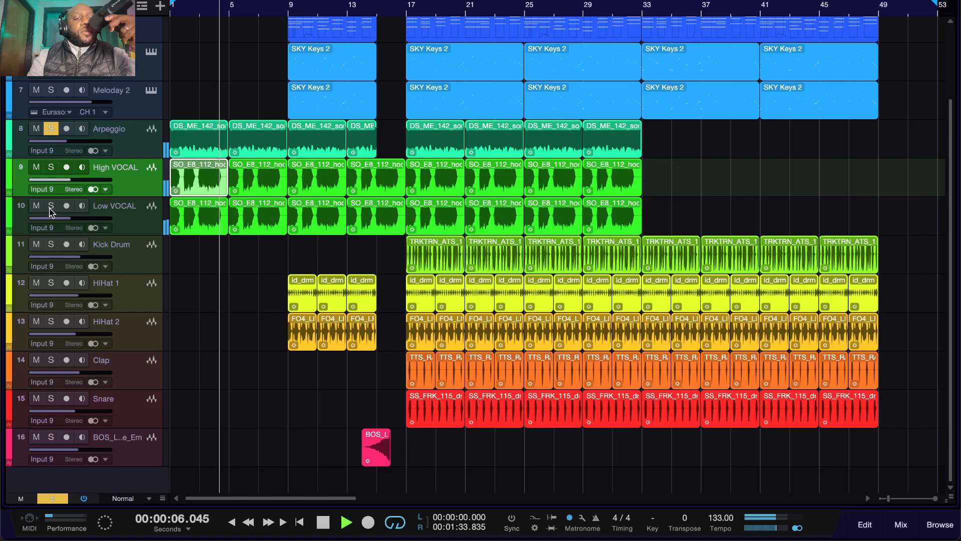
pyautogui.press('space')
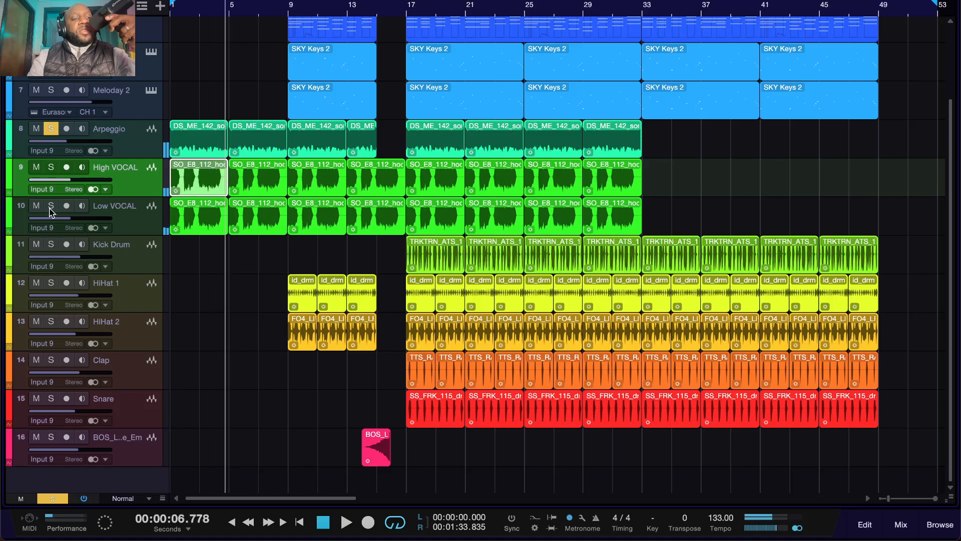
# Step: Solo High VOCAL and Low VOCAL together with the Arpeggio and briefly play them from bar 17
pyautogui.click(51, 169)
pyautogui.click(50, 207)
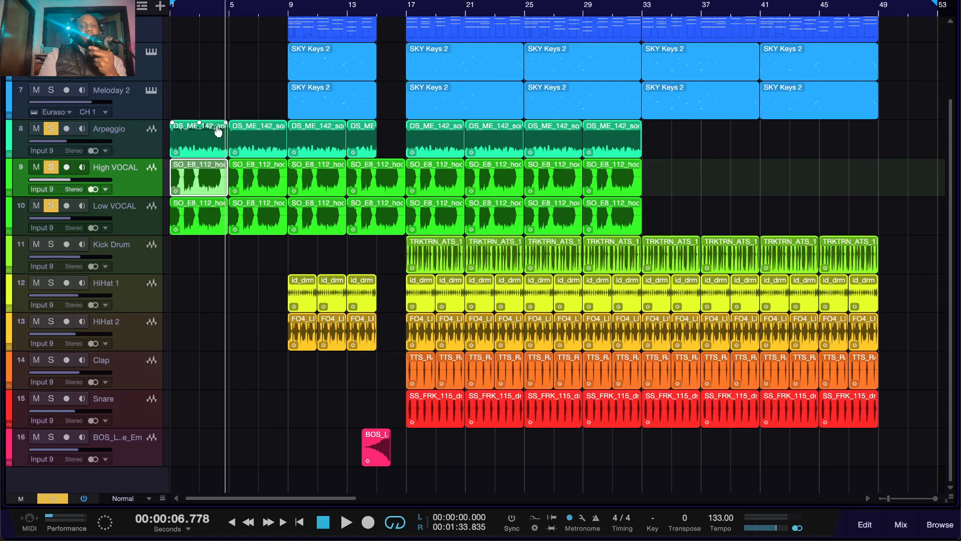
pyautogui.click(409, 12)
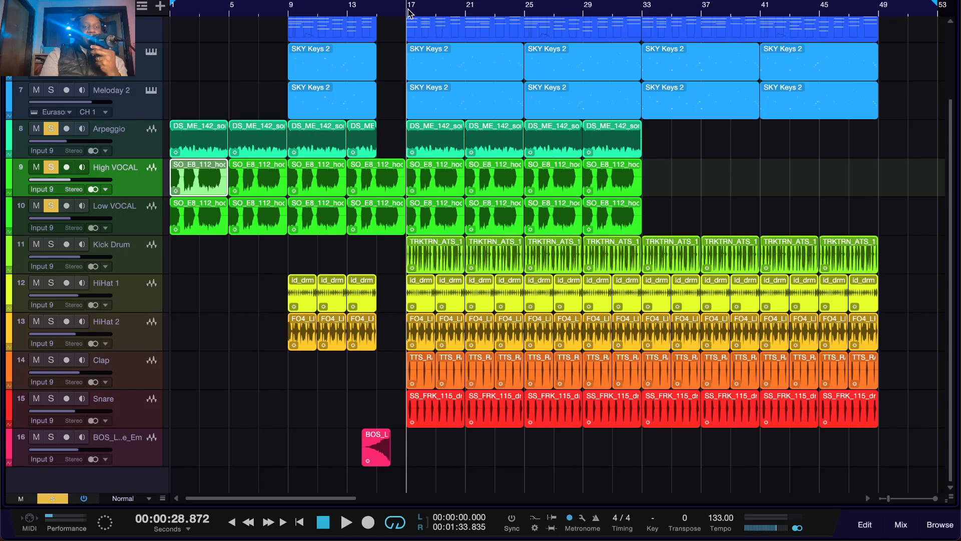
pyautogui.press('space')
pyautogui.press('space')
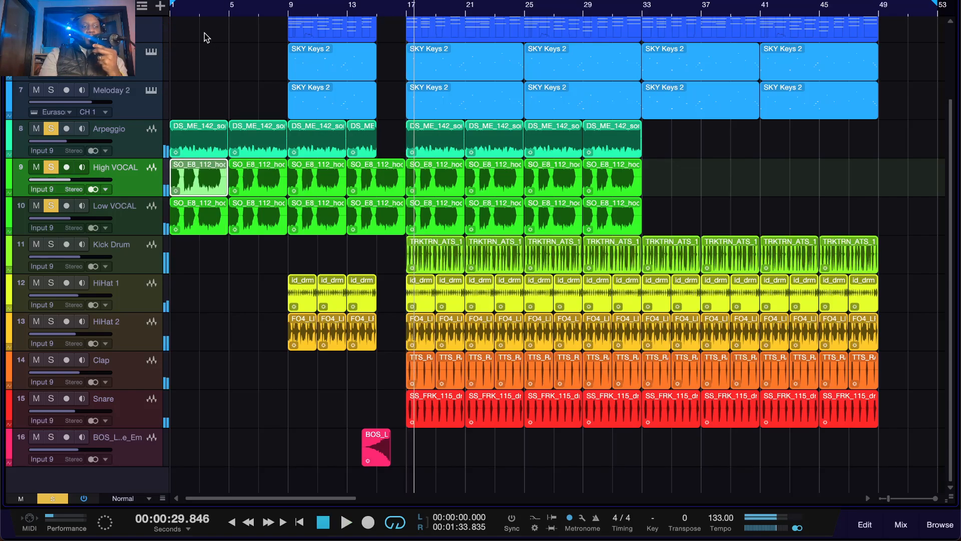
# Step: Clear all track solos and play the full mix from bar 17
pyautogui.click(51, 498)
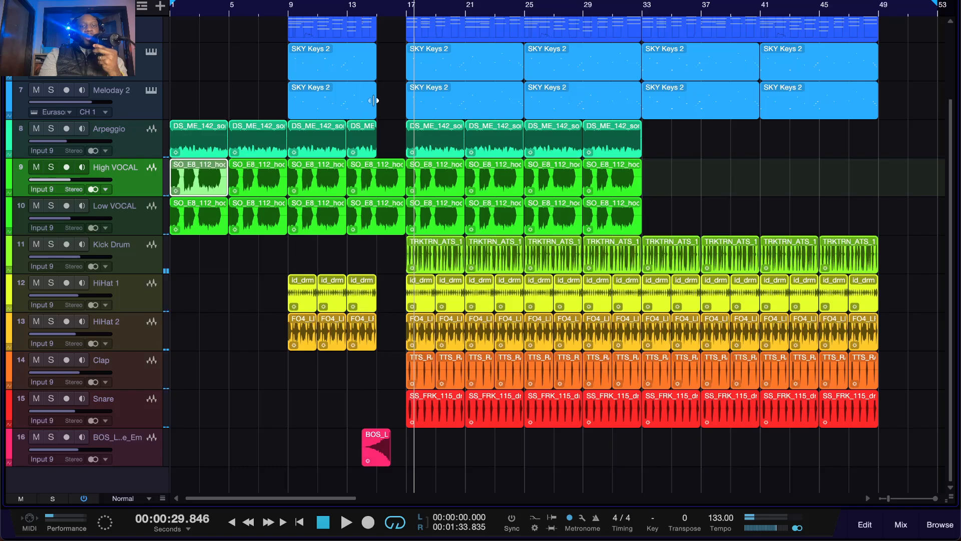
pyautogui.click(409, 7)
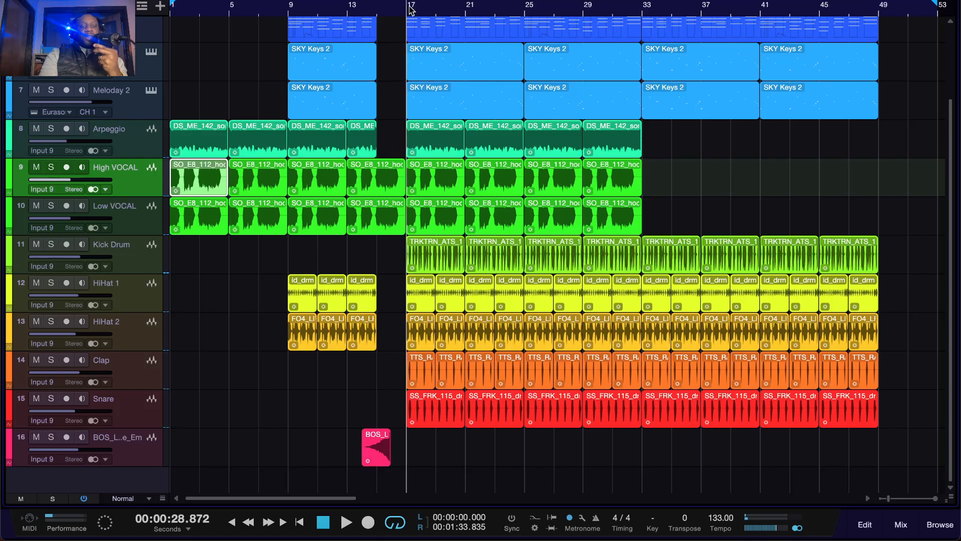
pyautogui.press('space')
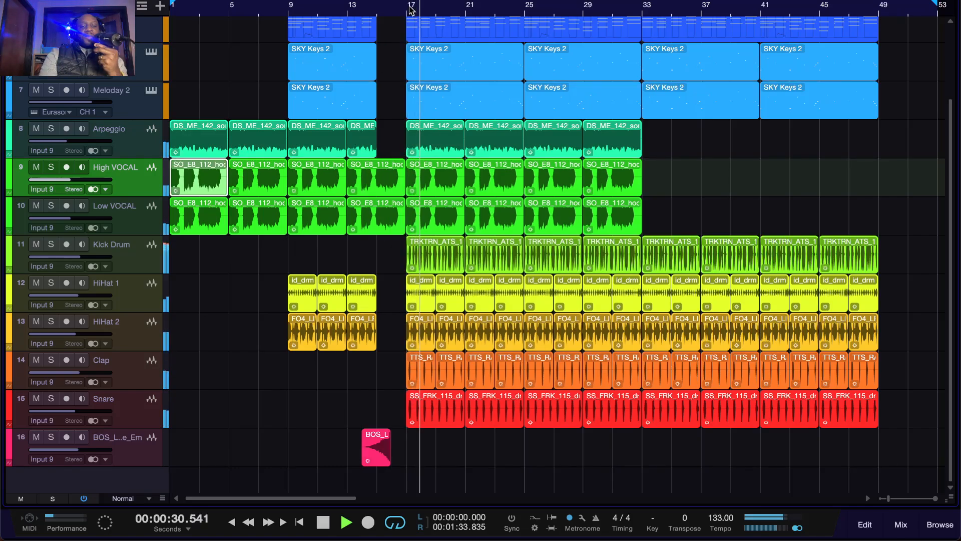
pyautogui.press('space')
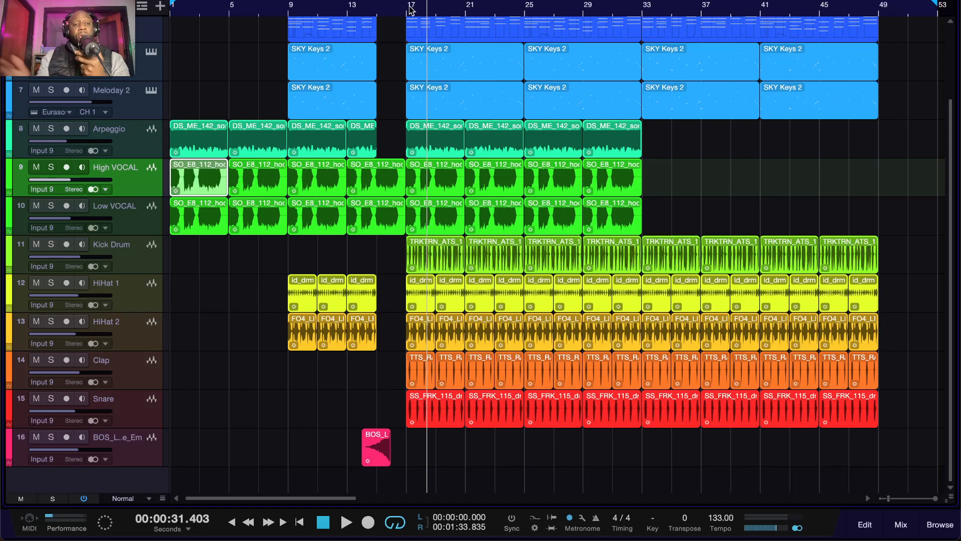
# Step: Play the full mix from about bar 7 to hear the intro lead into bar 9
pyautogui.click(259, 11)
pyautogui.press('space')
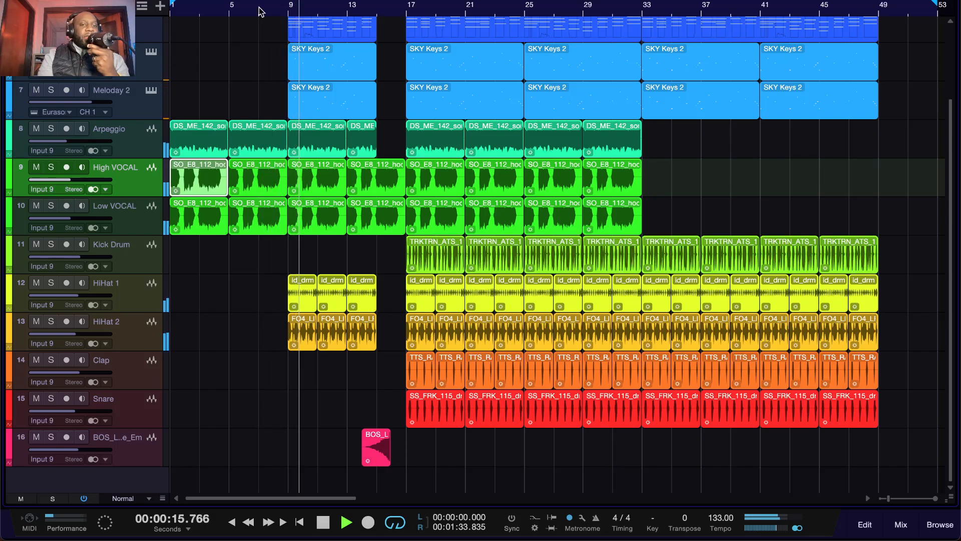
# Step: Stop playback, solo the uppermost Massive X track, and play the song from about bar 9
pyautogui.press('space')
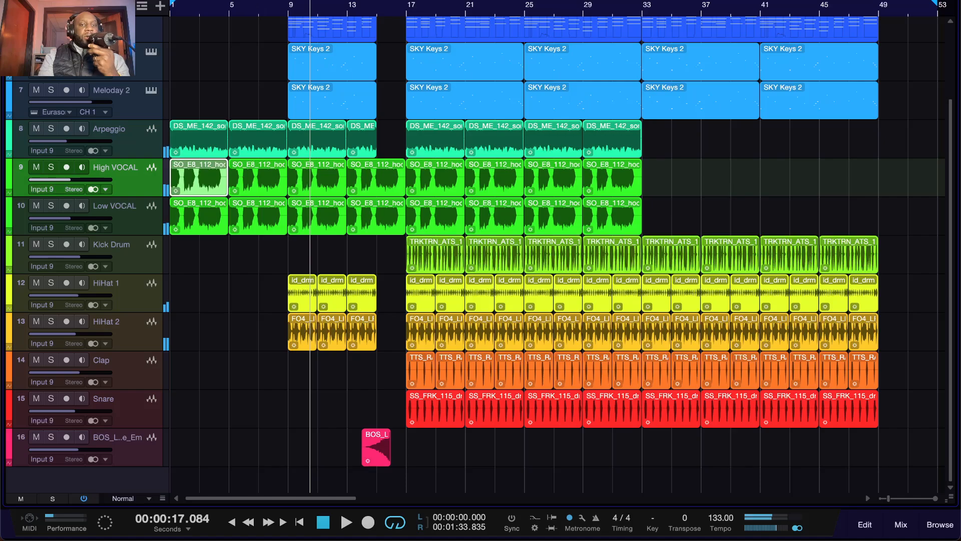
pyautogui.scroll(3, 173, 131)
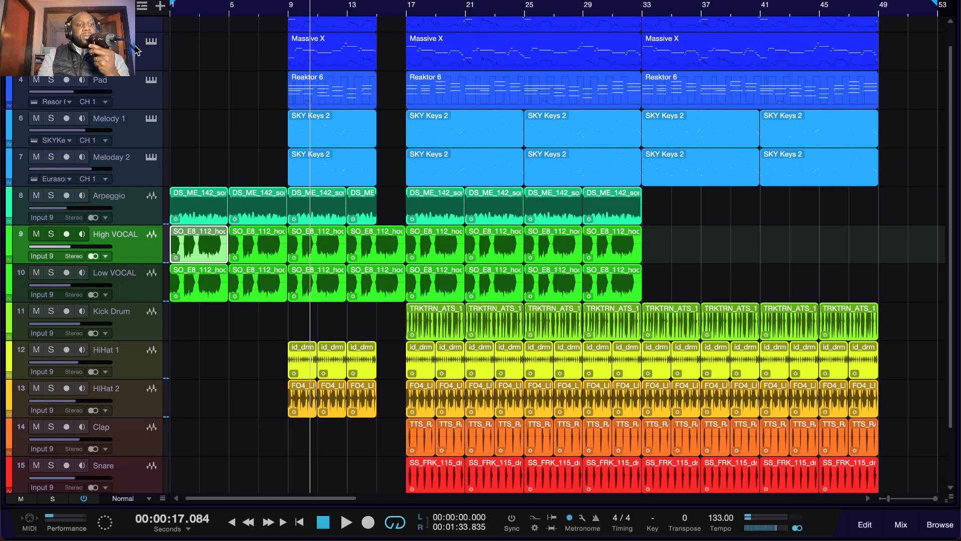
pyautogui.scroll(1, 136, 50)
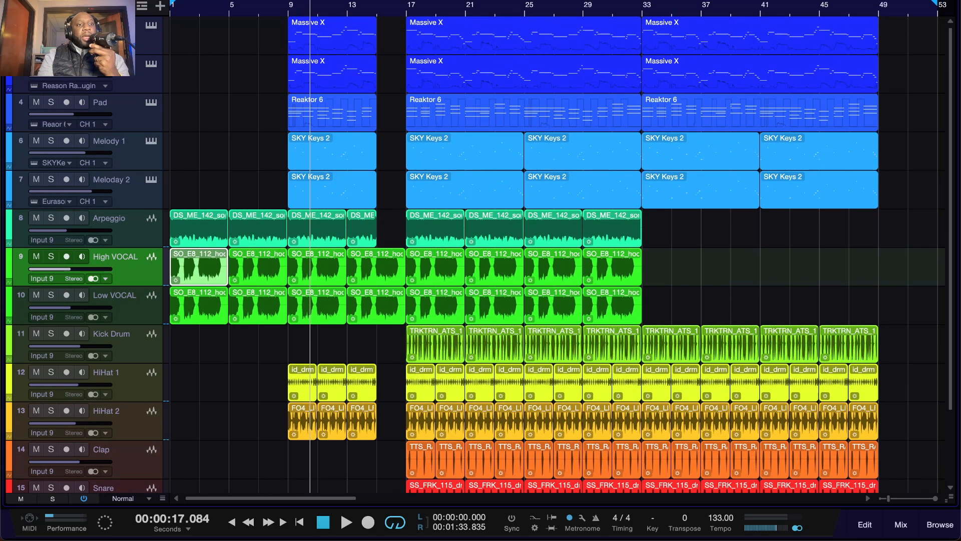
pyautogui.click(51, 25)
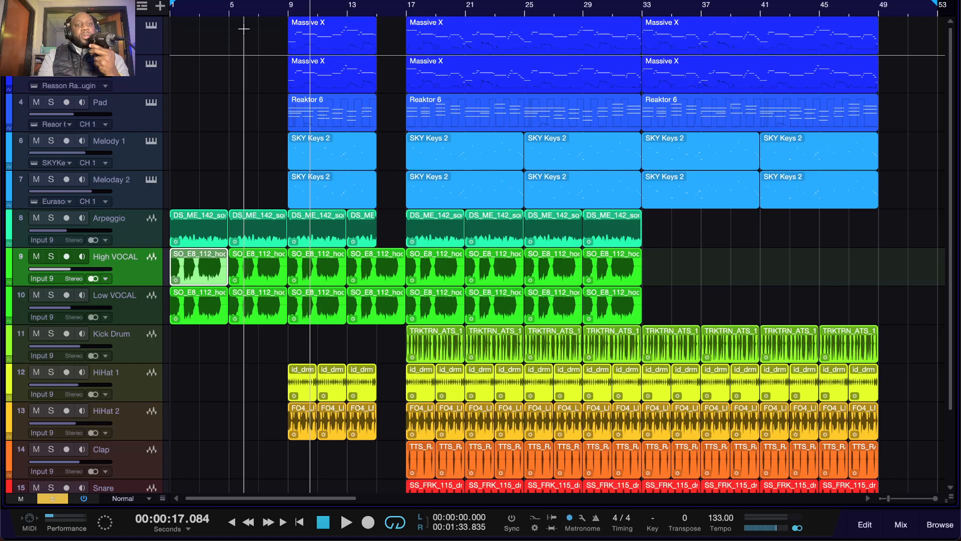
pyautogui.click(288, 15)
pyautogui.press('space')
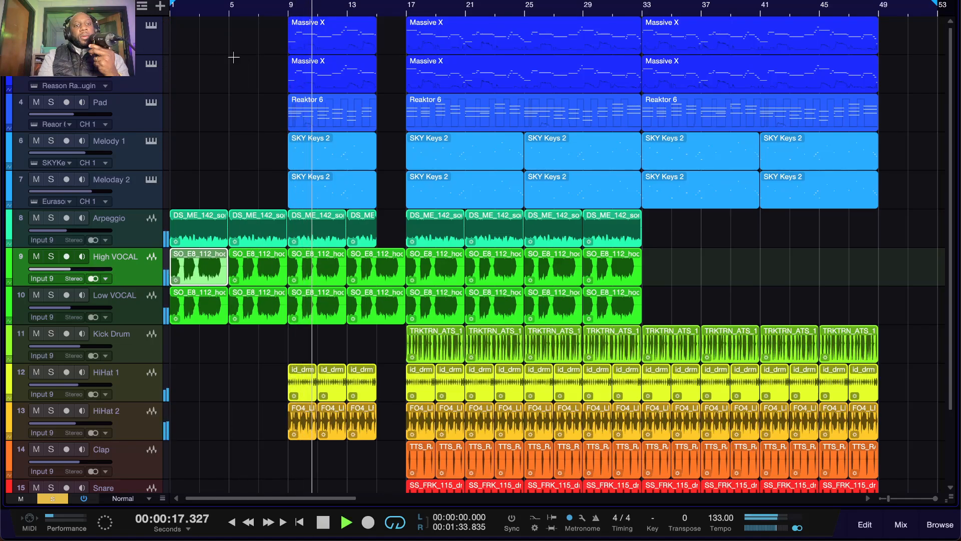
# Step: Add the Pad, Melody 1 and Meloday 2 tracks to the solo group and replay from bar 9
pyautogui.click(51, 102)
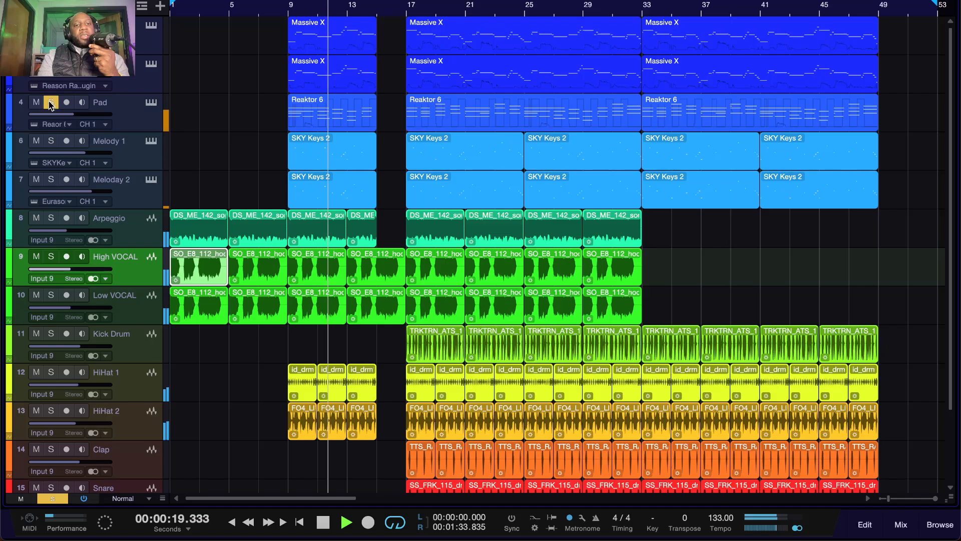
pyautogui.click(51, 141)
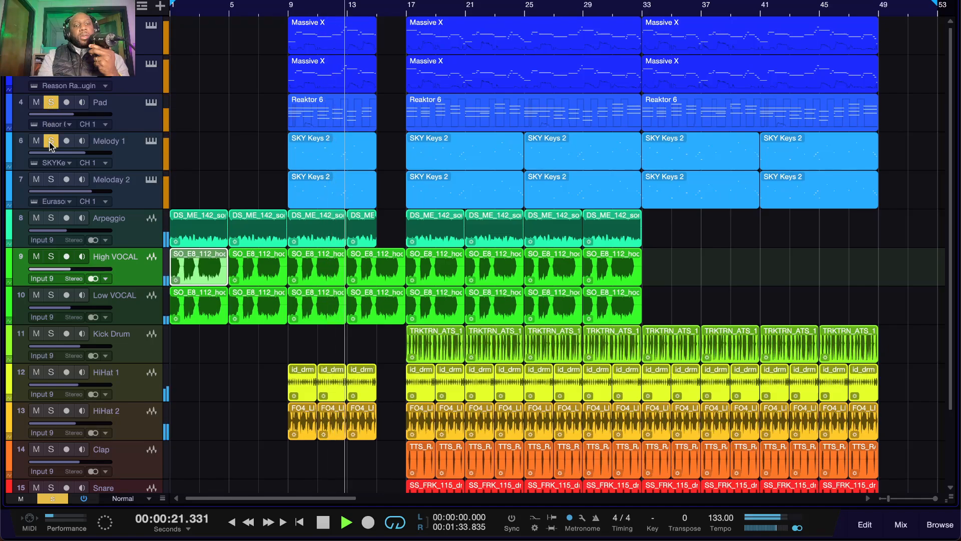
pyautogui.click(51, 179)
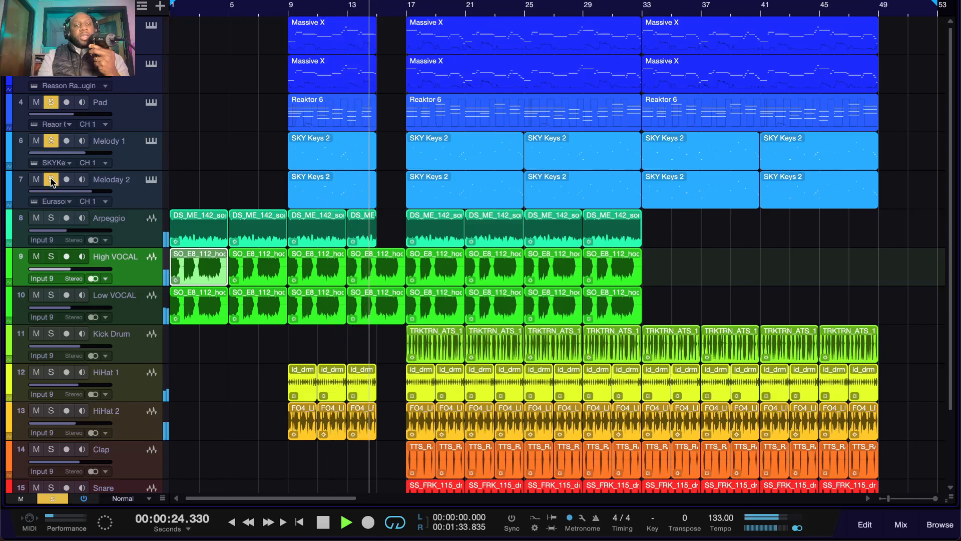
pyautogui.click(289, 5)
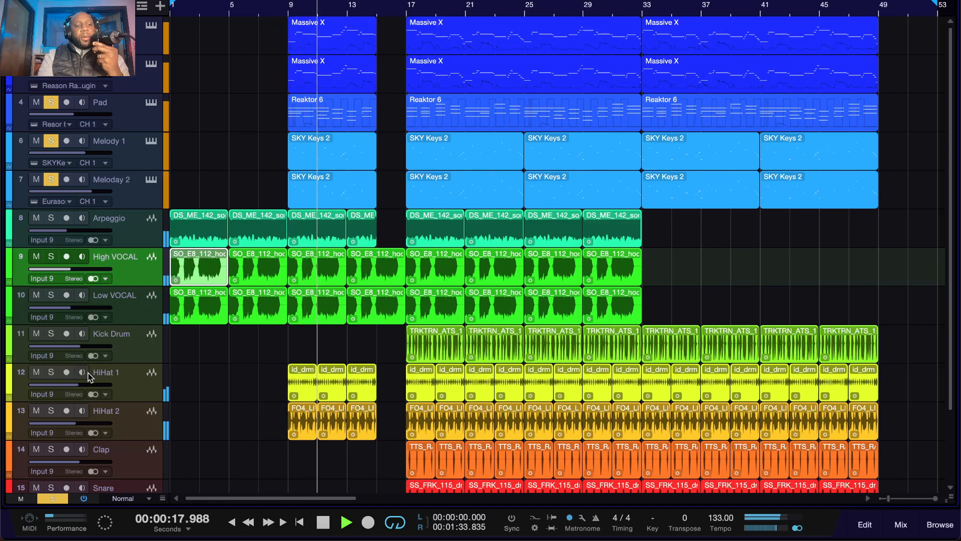
# Step: Solo HiHat 1 and HiHat 2 together with the melodic tracks and replay from bar 9
pyautogui.click(51, 372)
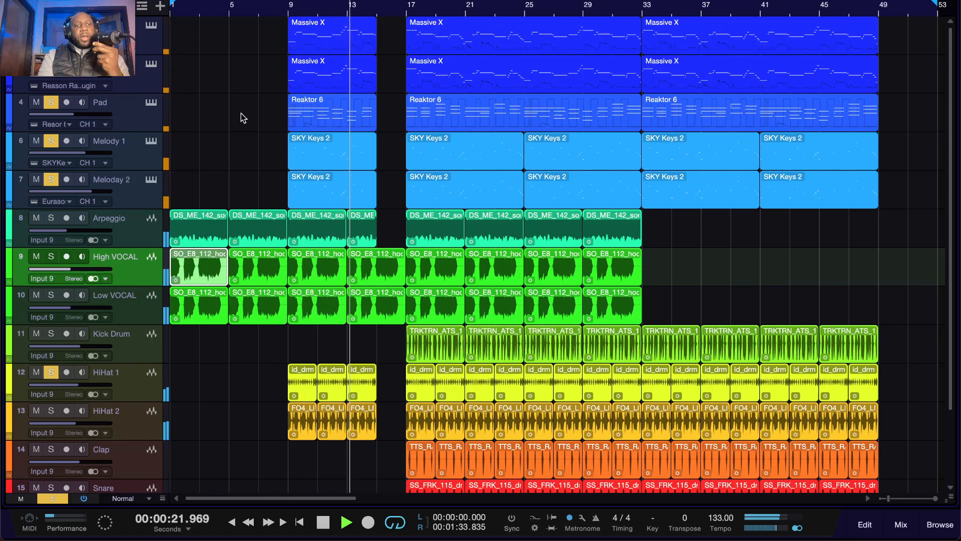
pyautogui.click(51, 410)
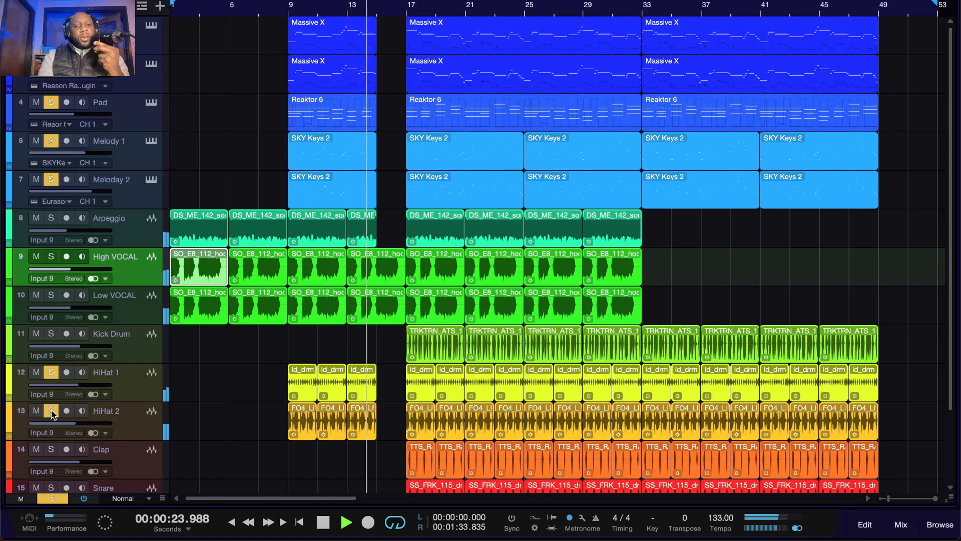
pyautogui.click(289, 8)
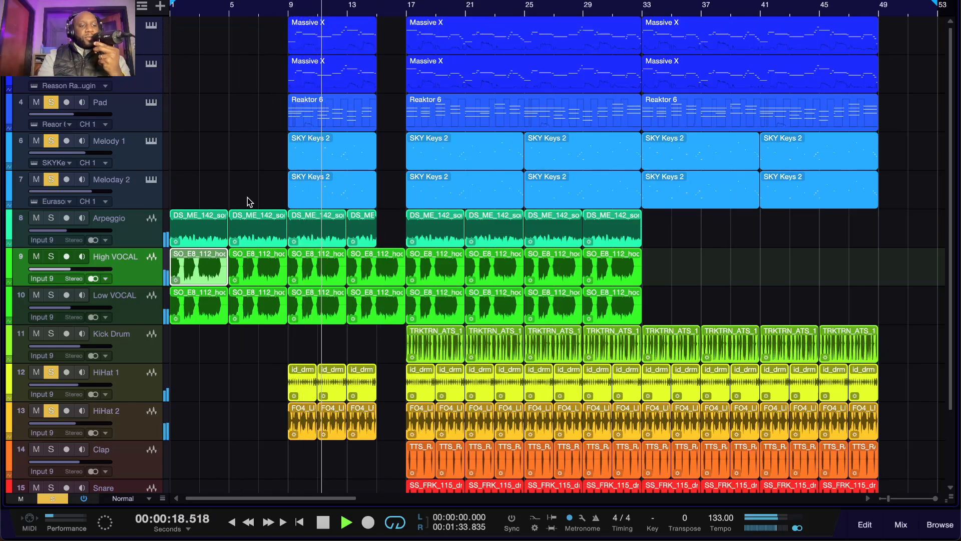
# Step: Clear all track solos and play the full mix from about bar 12 through the effect clip on track 16
pyautogui.click(52, 498)
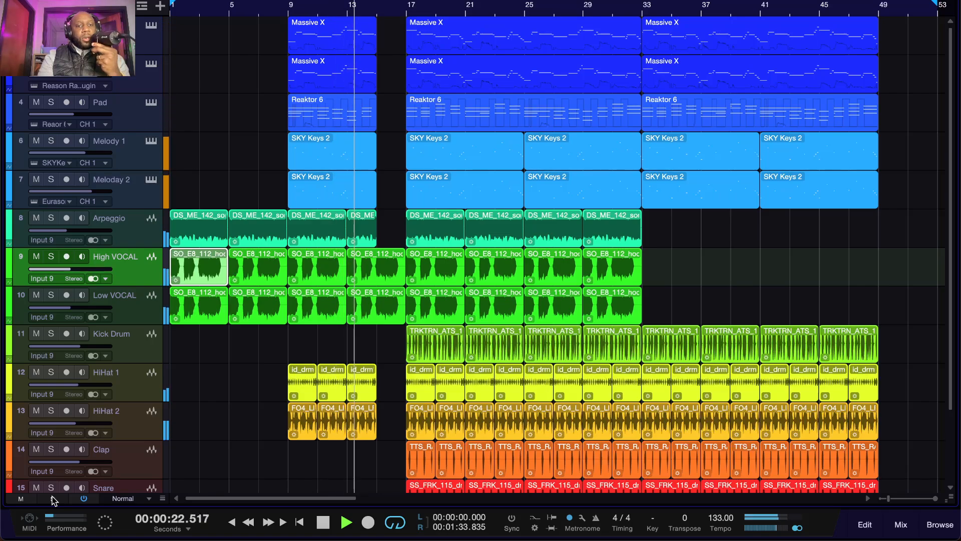
pyautogui.press('space')
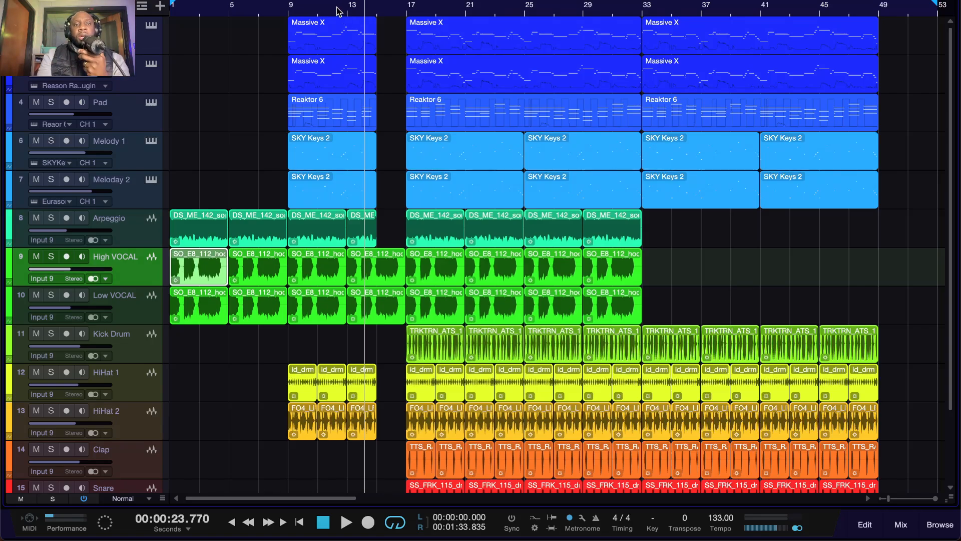
pyautogui.click(337, 8)
pyautogui.press('space')
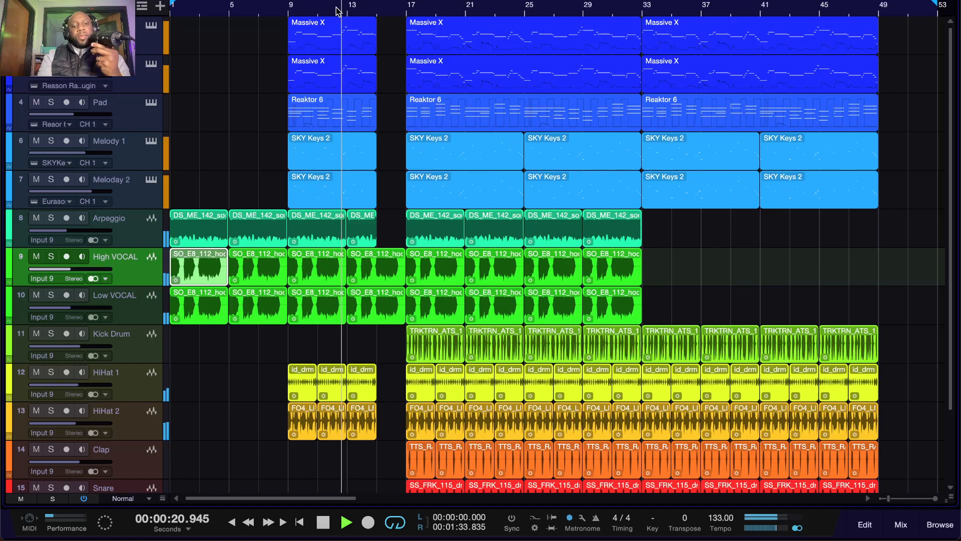
pyautogui.scroll(-3, 342, 300)
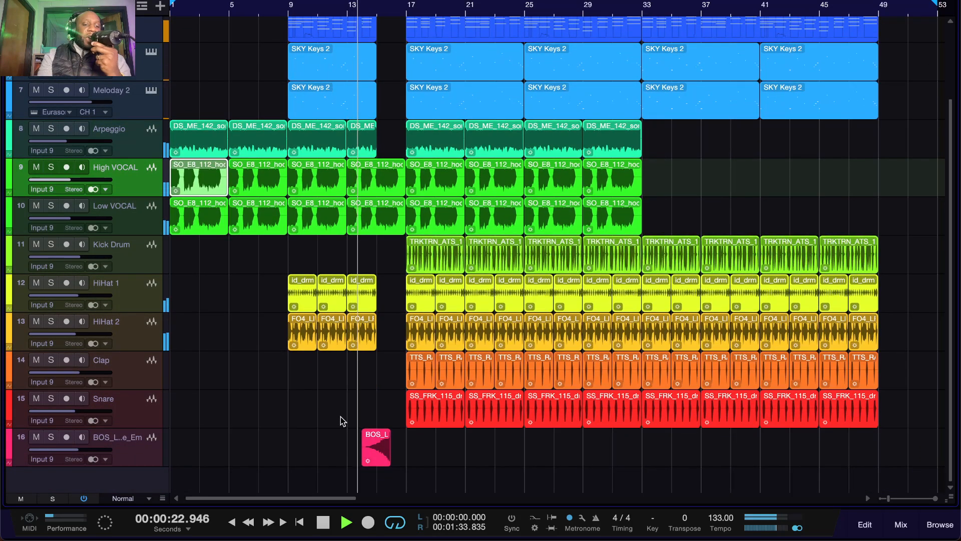
pyautogui.click(377, 450)
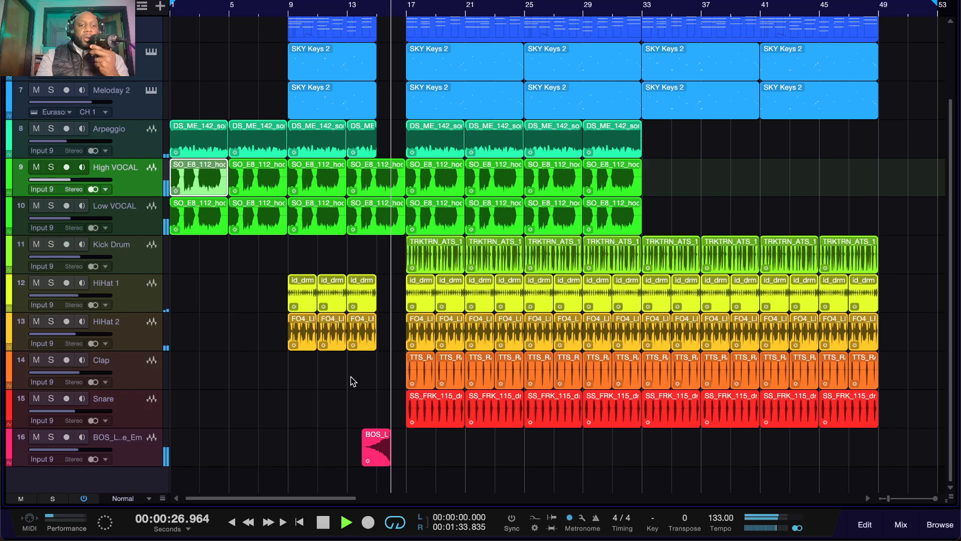
pyautogui.press('space')
# Step: Solo the effect on track 16 and audition it from about bar 14
pyautogui.scroll(3, 352, 382)
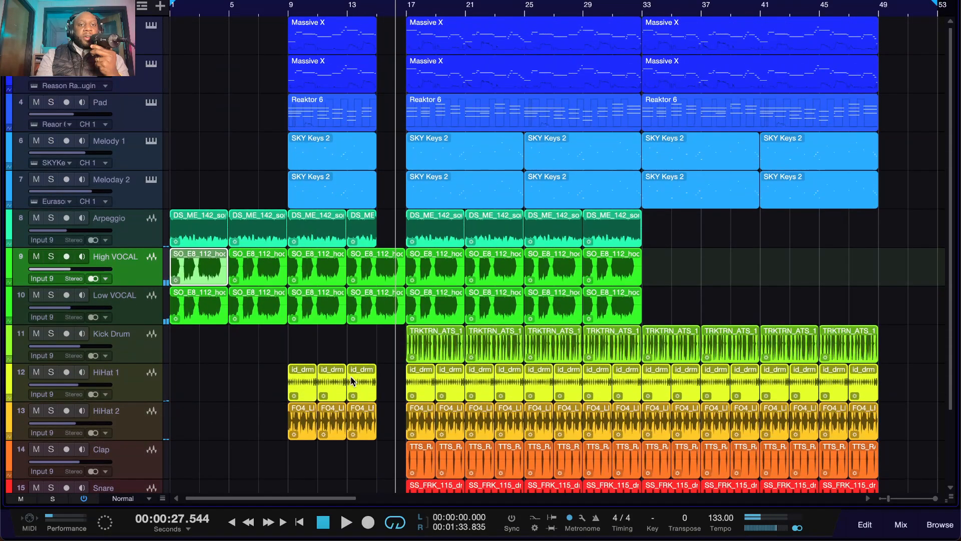
pyautogui.press('e')
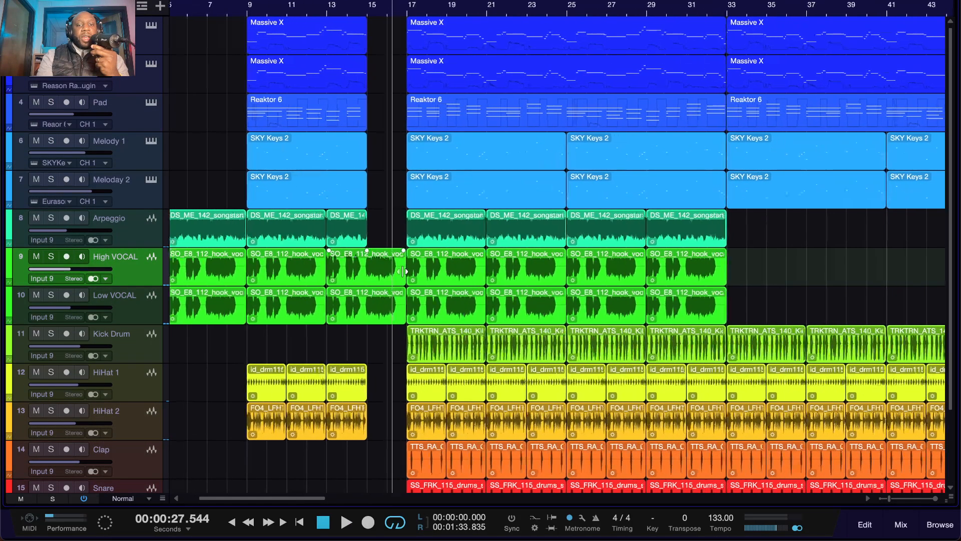
pyautogui.scroll(-3, 301, 175)
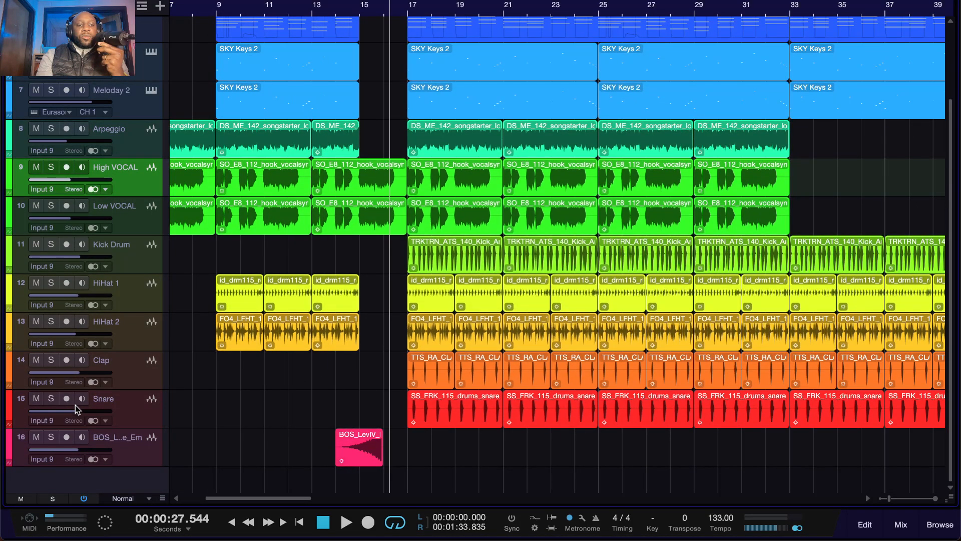
pyautogui.click(51, 437)
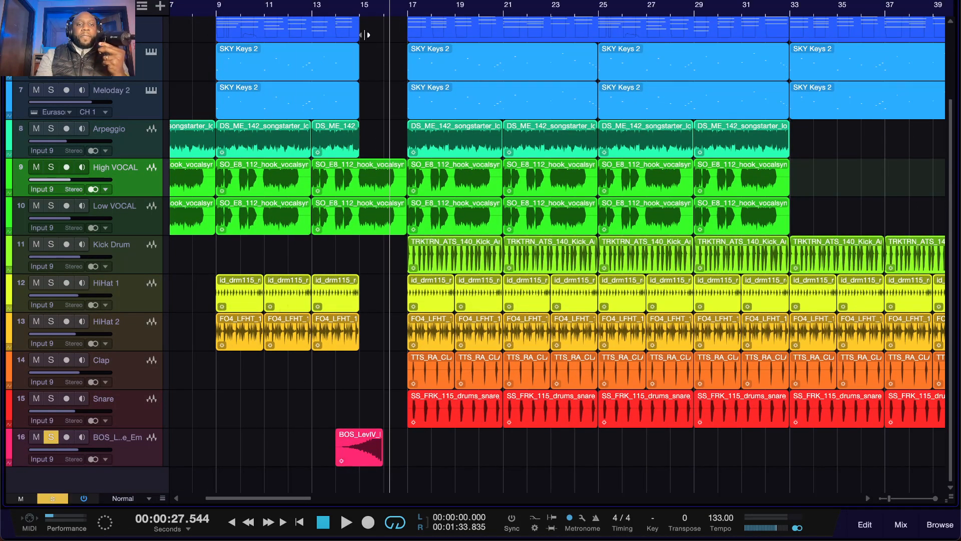
pyautogui.click(344, 7)
pyautogui.press('space')
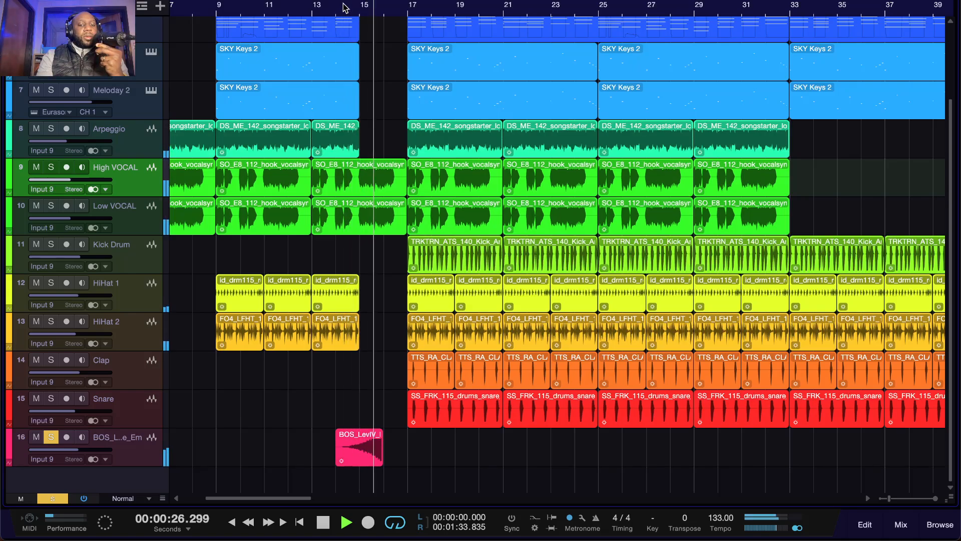
pyautogui.press('space')
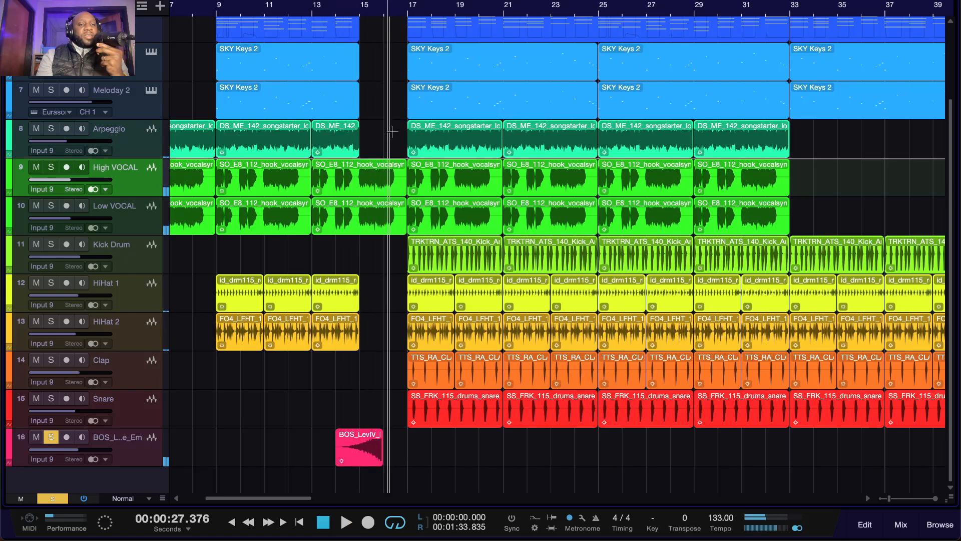
# Step: Unsolo track 16 and play the full mix from bar 14 into the section starting at bar 17
pyautogui.click(51, 438)
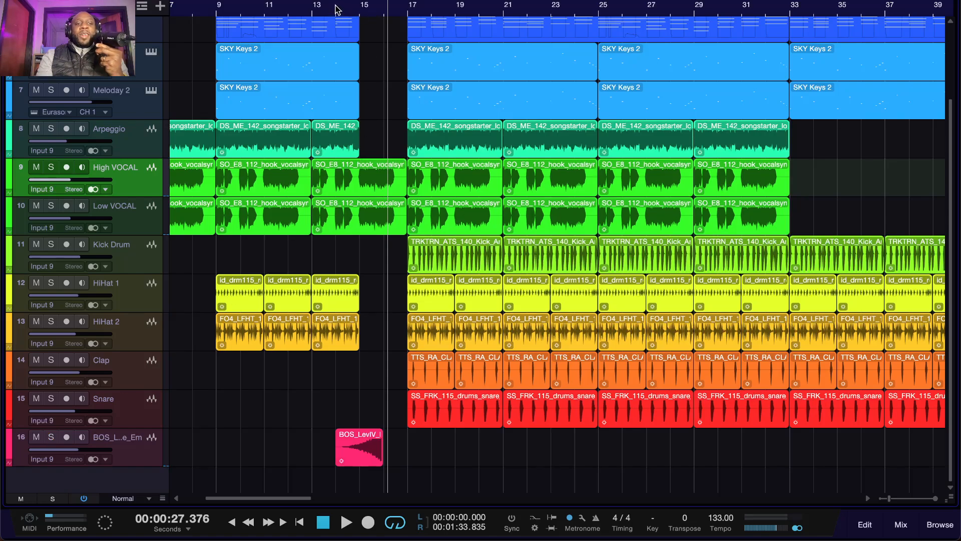
pyautogui.click(336, 9)
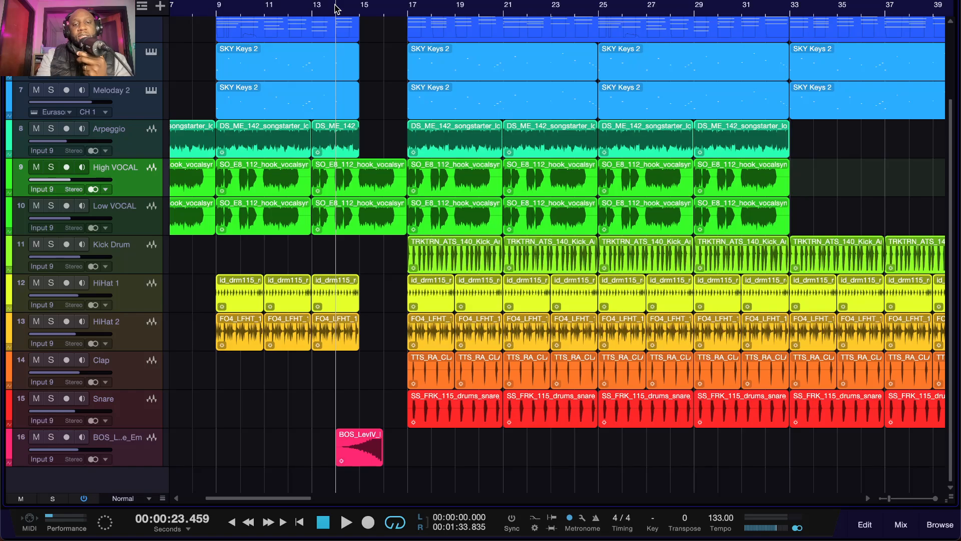
pyautogui.press('space')
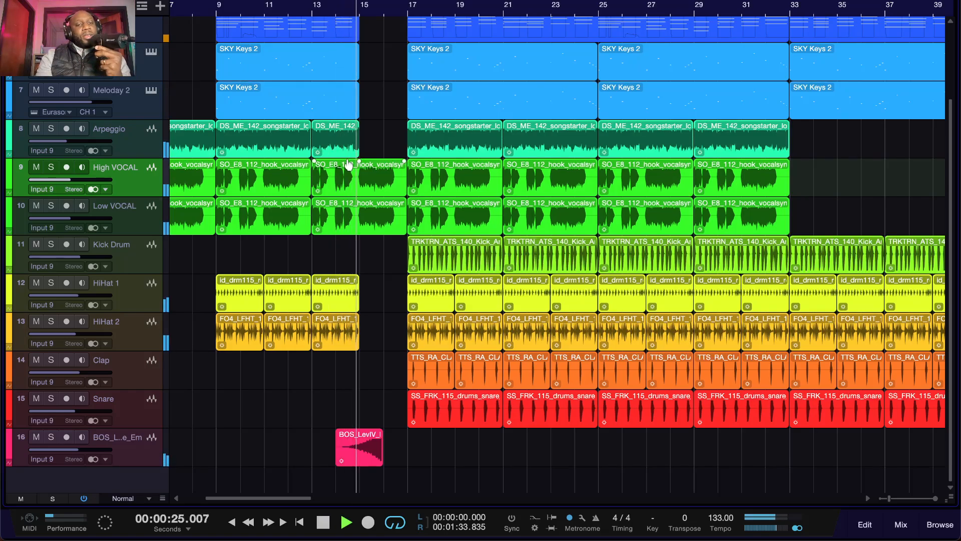
pyautogui.scroll(3, 348, 166)
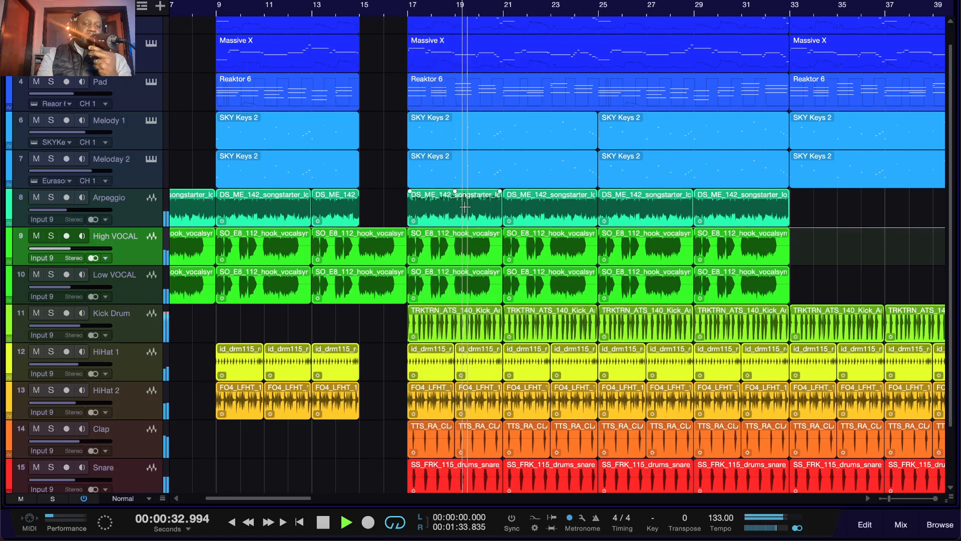
pyautogui.press('space')
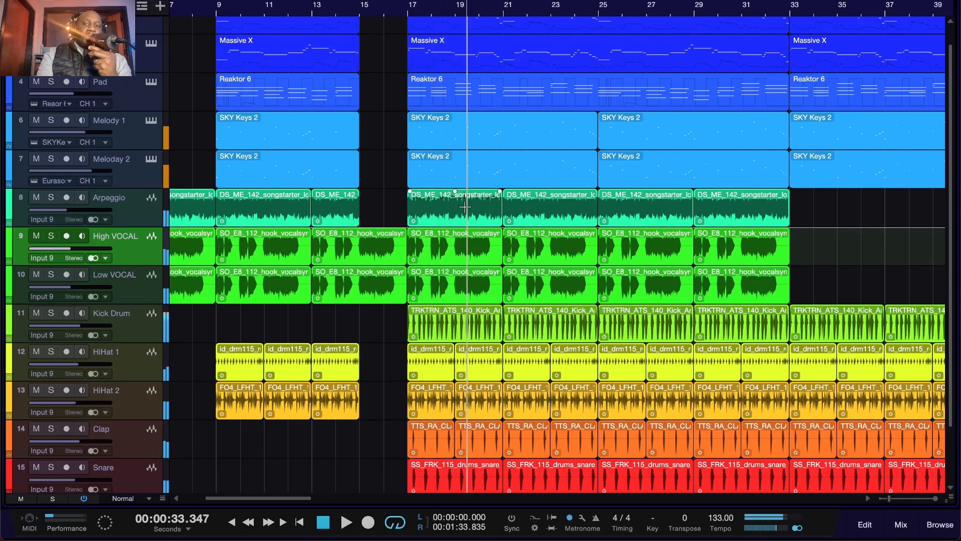
# Step: Play the full mix from about bar 30 across the section change at bar 33
pyautogui.click(718, 10)
pyautogui.press('space')
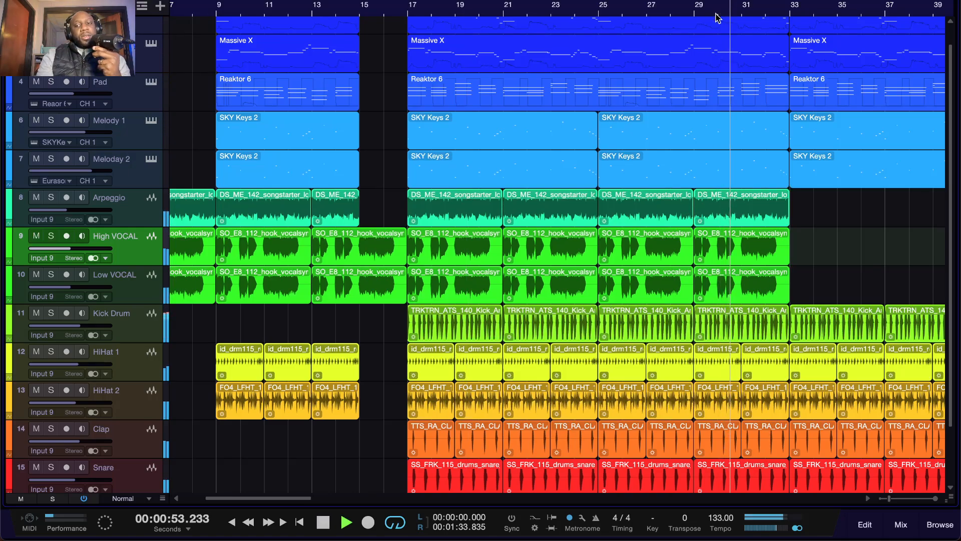
pyautogui.hscroll(5, 699, 119)
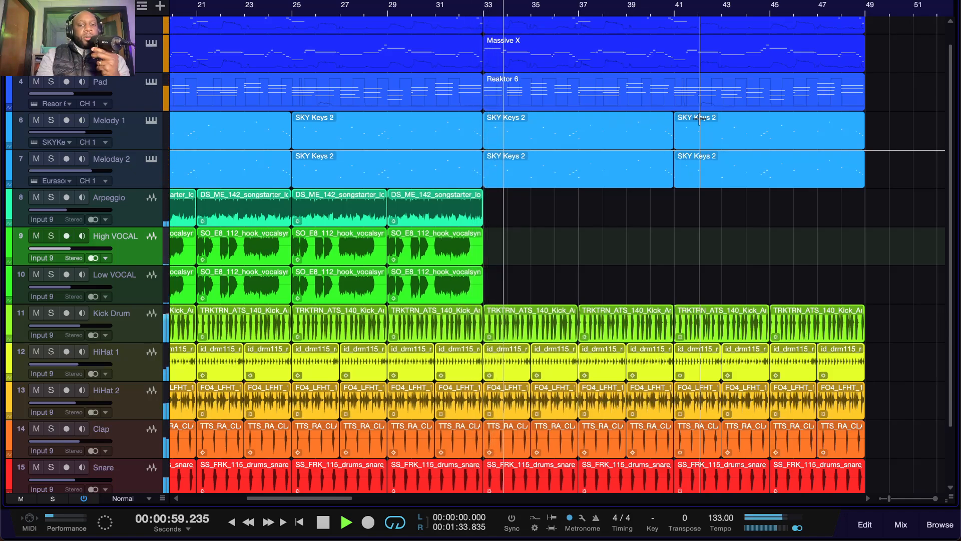
pyautogui.press('space')
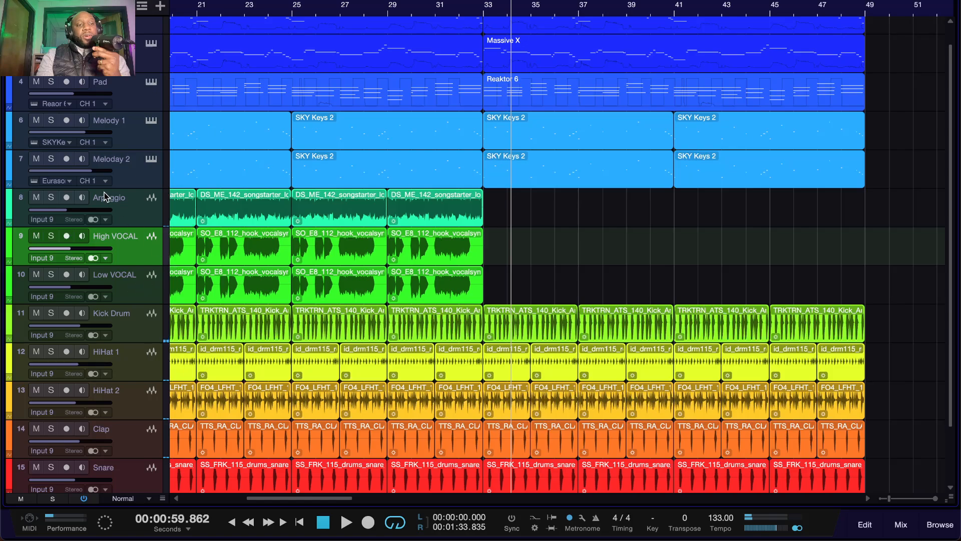
# Step: Play the full mix from bar 32 to about bar 39, and move the playback position to about bar 45
pyautogui.click(459, 9)
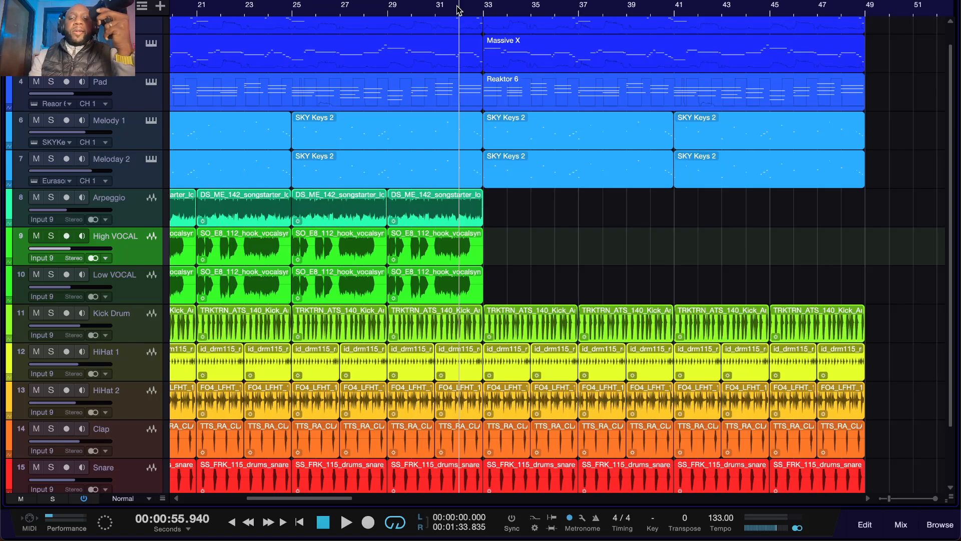
pyautogui.press('space')
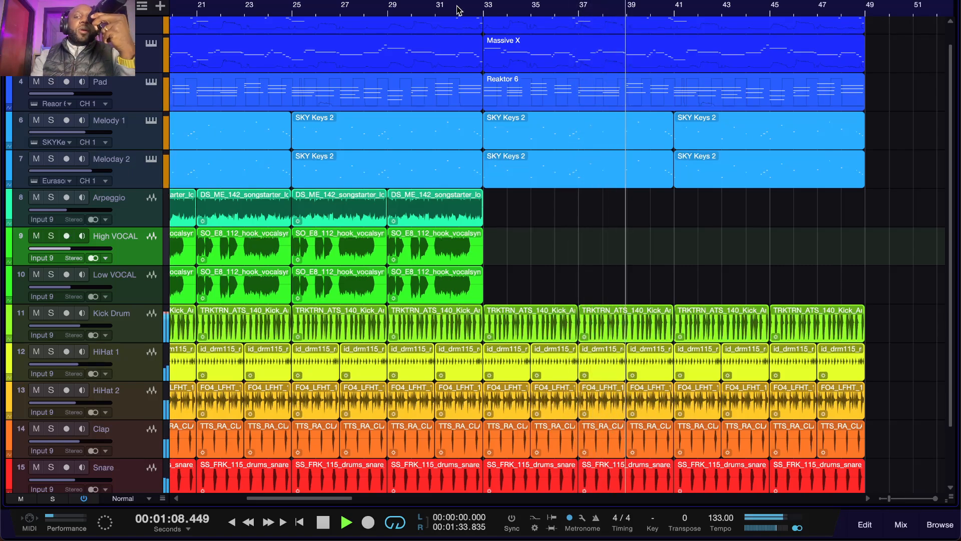
pyautogui.press('space')
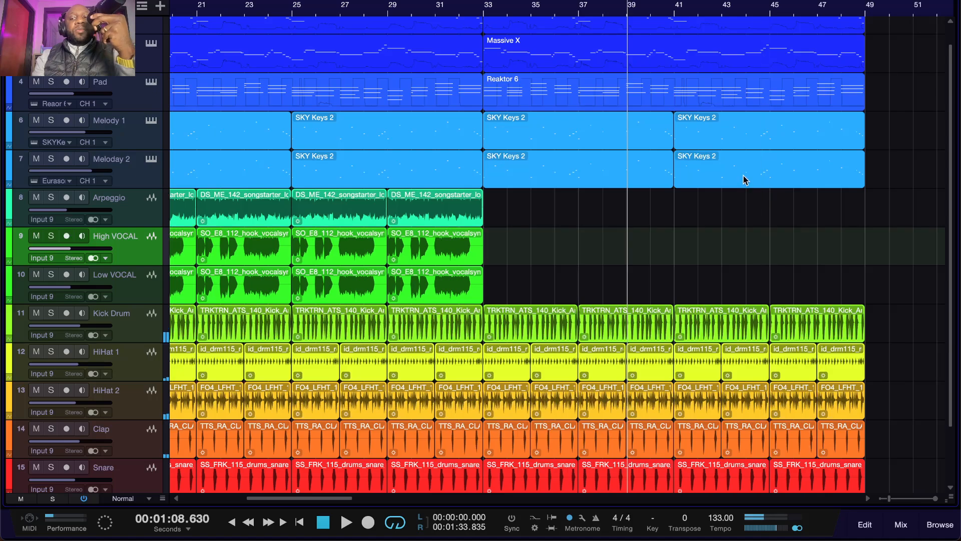
pyautogui.click(767, 195)
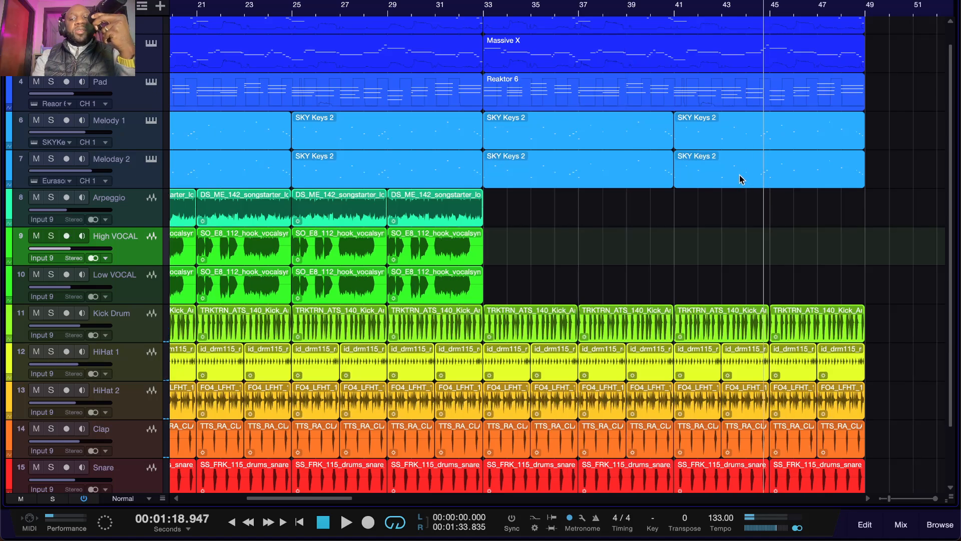
# Step: Delete the Melody 1 and Melody 2 clips from bar 33 to the end of the song
pyautogui.click(742, 180)
pyautogui.moveTo(774, 201); pyautogui.dragTo(557, 147)
pyautogui.press('Delete')
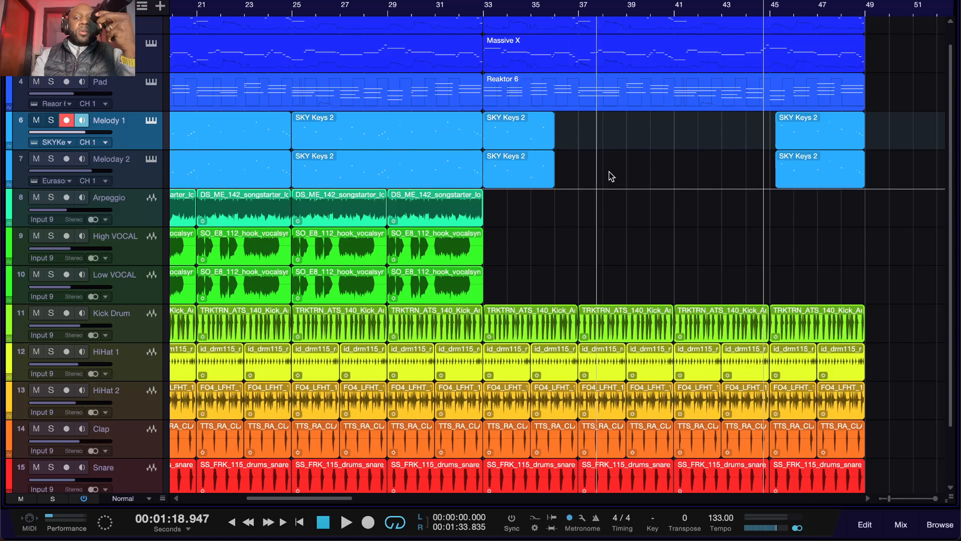
pyautogui.moveTo(903, 188); pyautogui.dragTo(525, 133)
pyautogui.press('Delete')
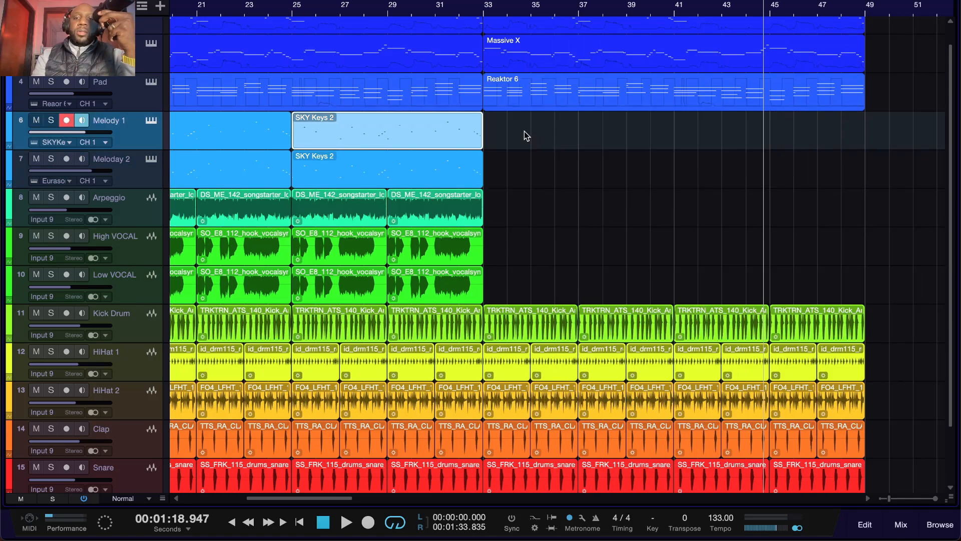
# Step: Play the mix from just before bar 33, undoing the melody clip deletions on both melody tracks during playback, and stop
pyautogui.click(472, 9)
pyautogui.press('space')
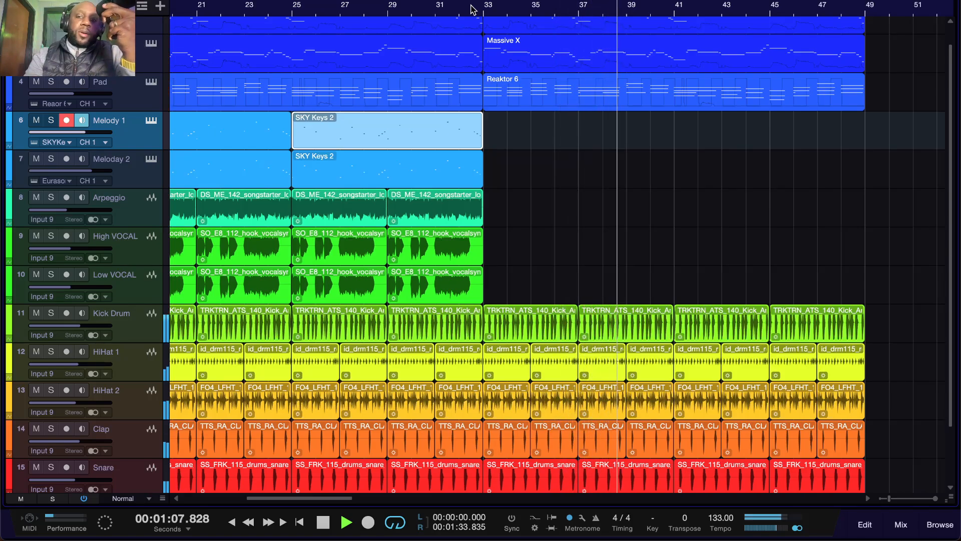
pyautogui.press('super+z')
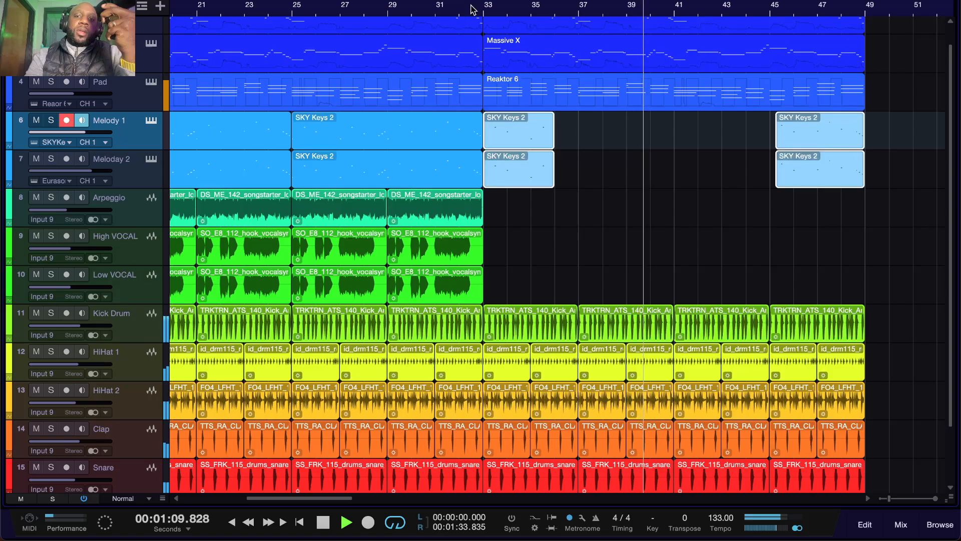
pyautogui.press('super+z')
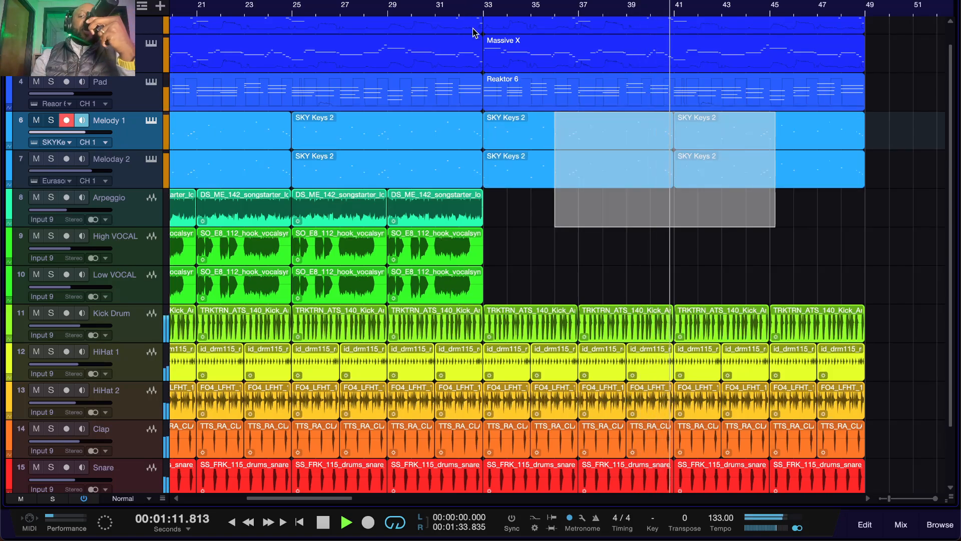
pyautogui.press('space')
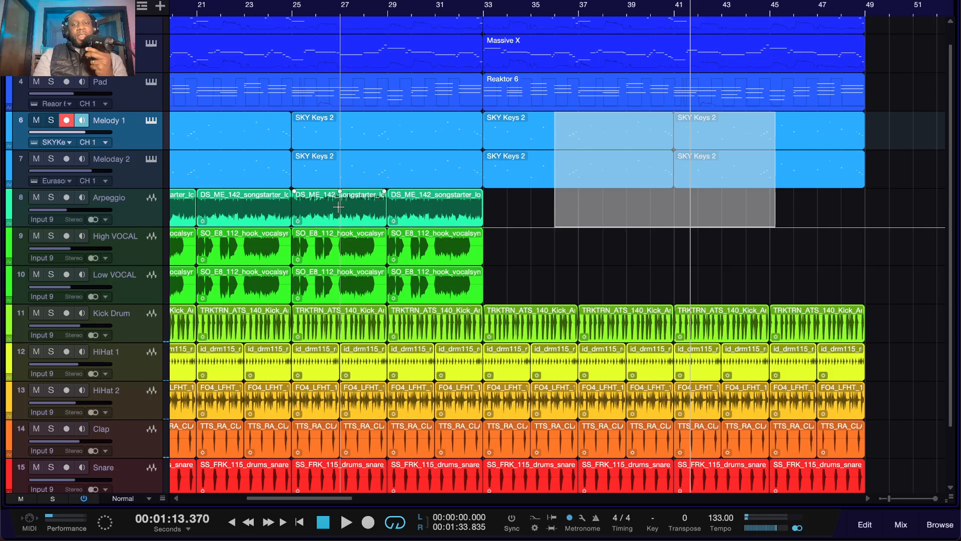
# Step: Switch to the Soundtrap project and play the vocal sample track from the beginning
pyautogui.hotkey('ctrl', 'Left')
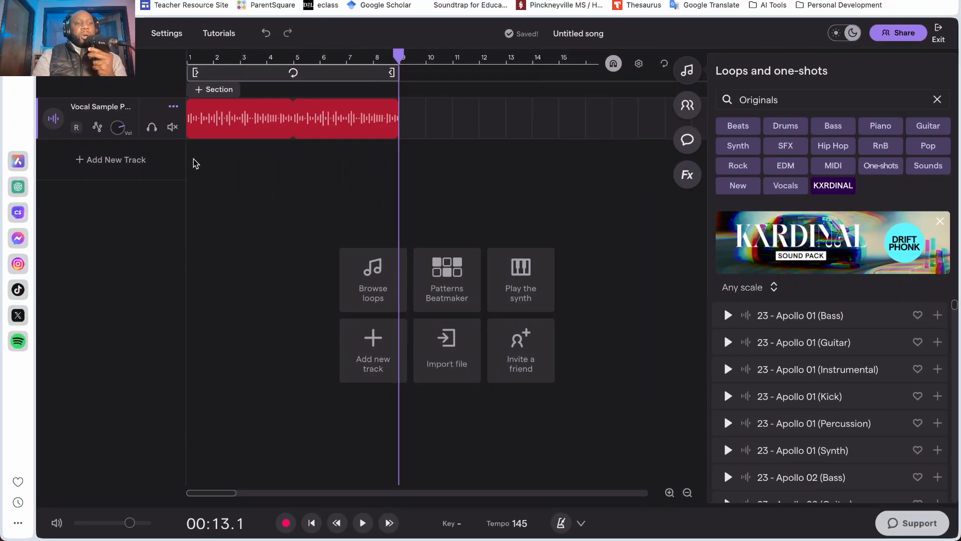
pyautogui.click(190, 60)
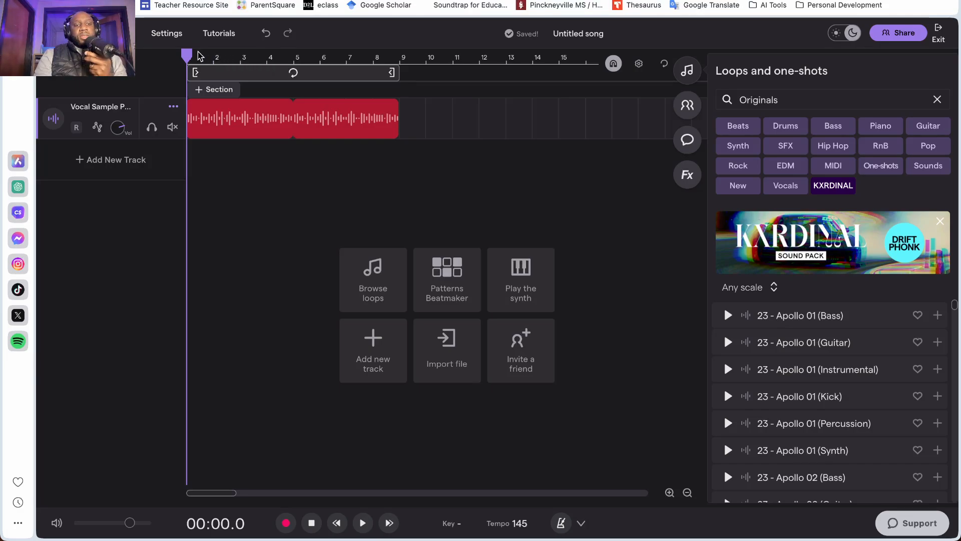
pyautogui.press('space')
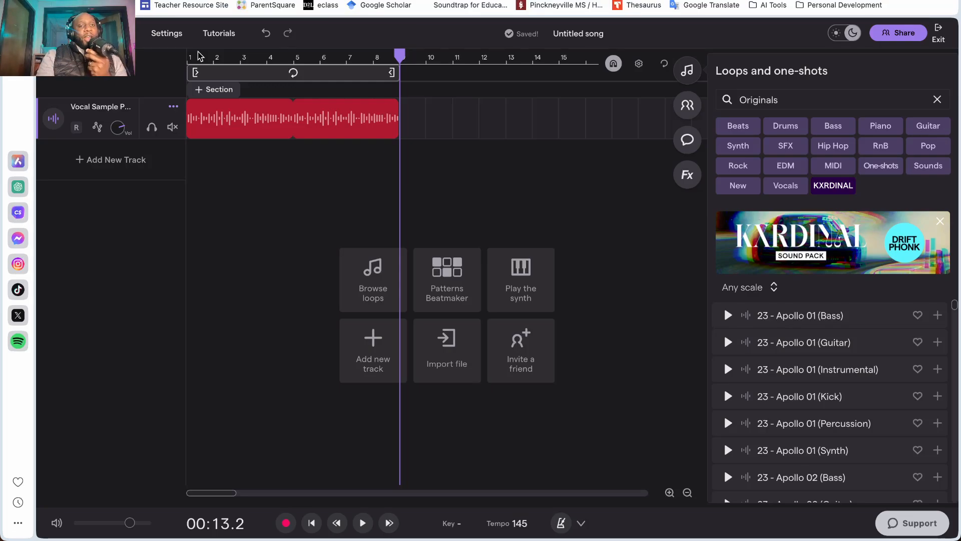
# Step: Show the whole arrangement in Studio One, and return the playhead to the start in the Soundtrap project
pyautogui.hotkey('ctrl', 'Right')
pyautogui.hscroll(-10, 336, 138)
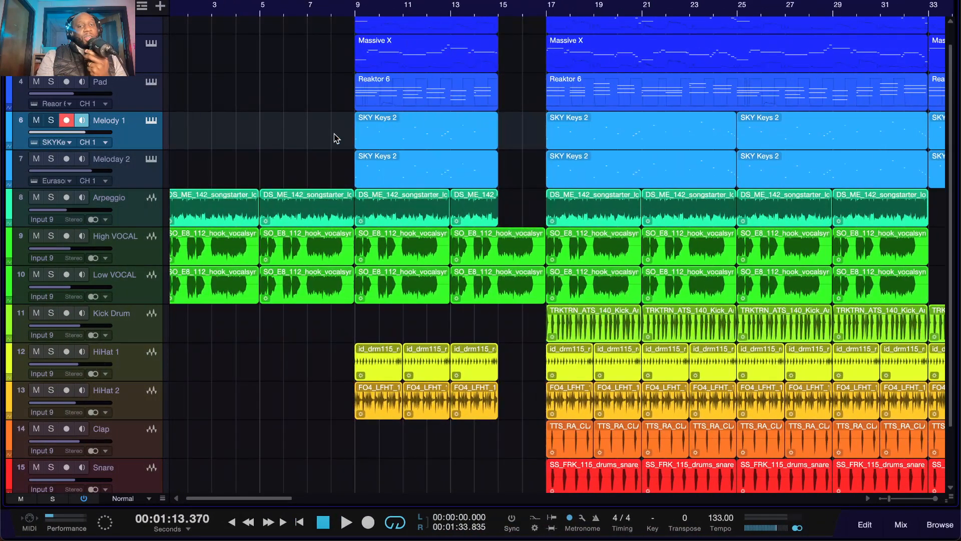
pyautogui.scroll(-8, 336, 138)
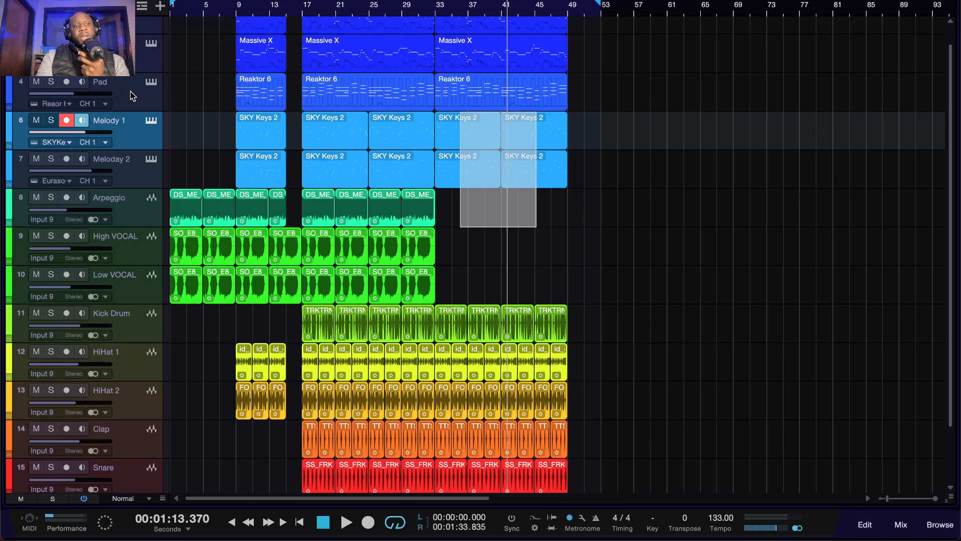
pyautogui.hotkey('ctrl', 'Left')
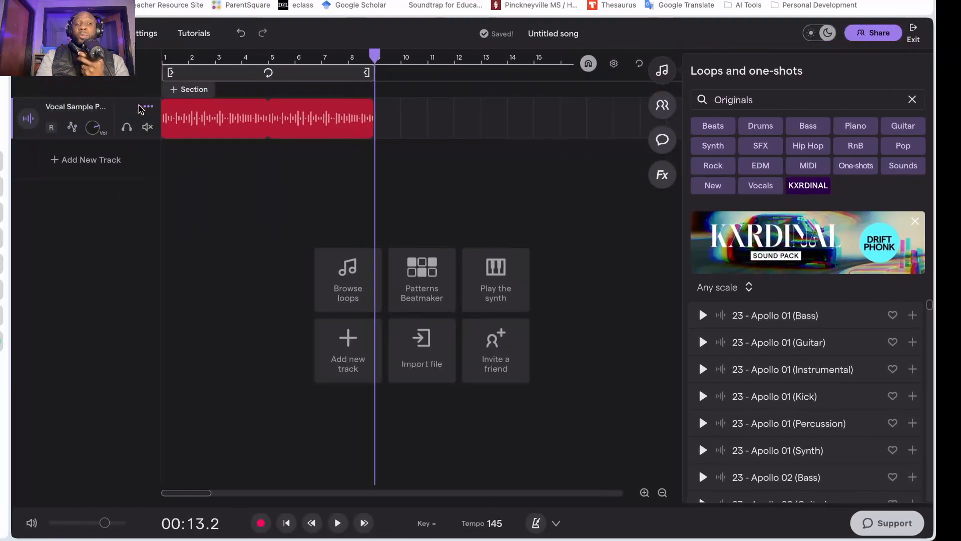
pyautogui.click(190, 58)
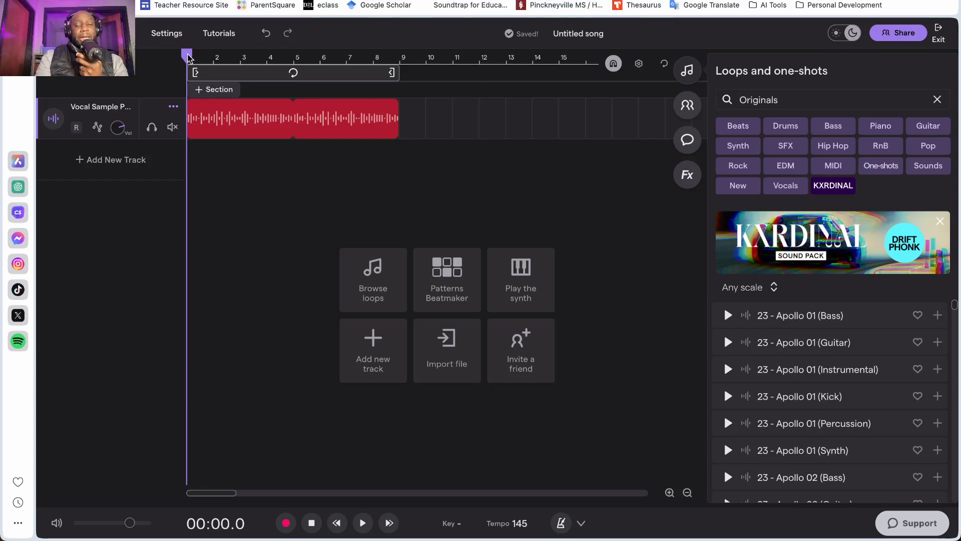
# Step: Switch to Studio One and examine the arrangement's layers, from the Massive X parts down to the effect on track 16
pyautogui.hotkey('ctrl', 'Right')
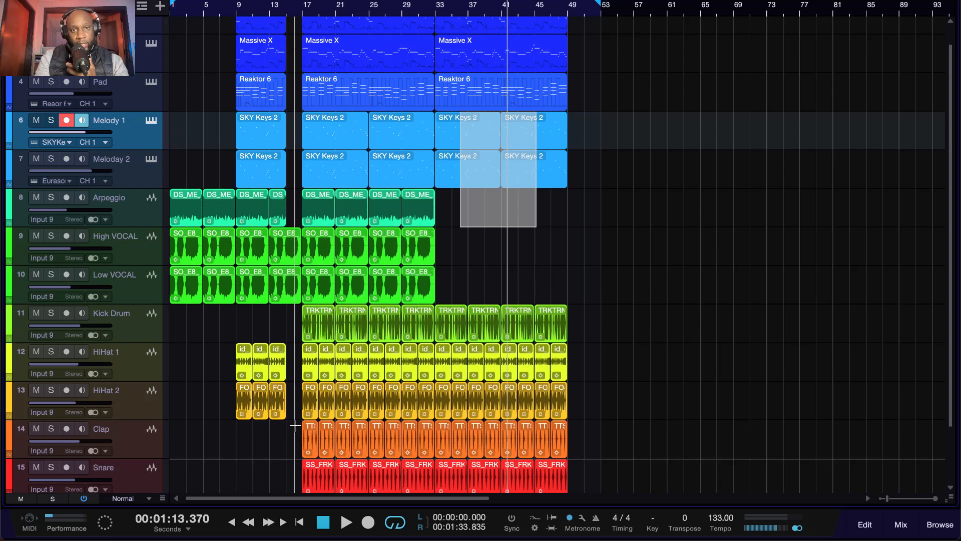
pyautogui.scroll(1, 295, 425)
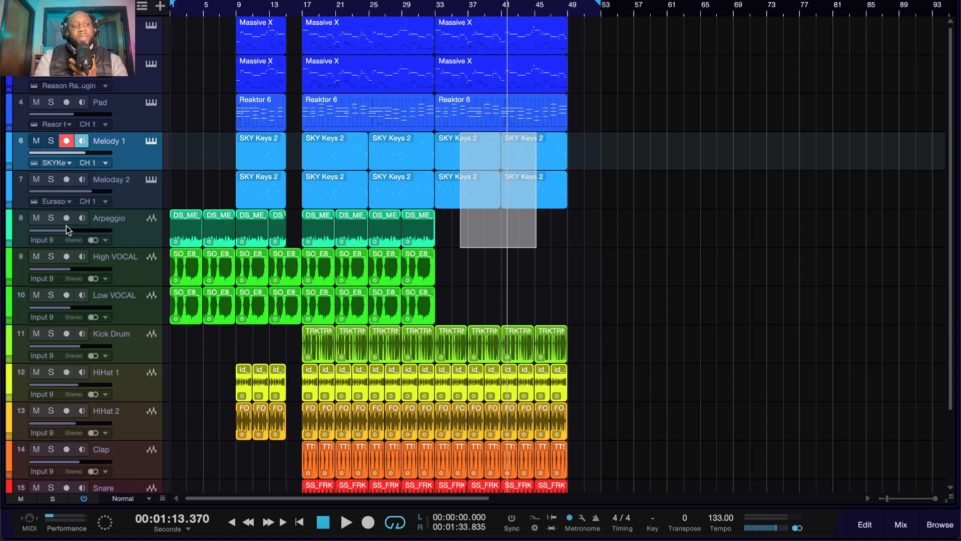
pyautogui.scroll(-3, 94, 207)
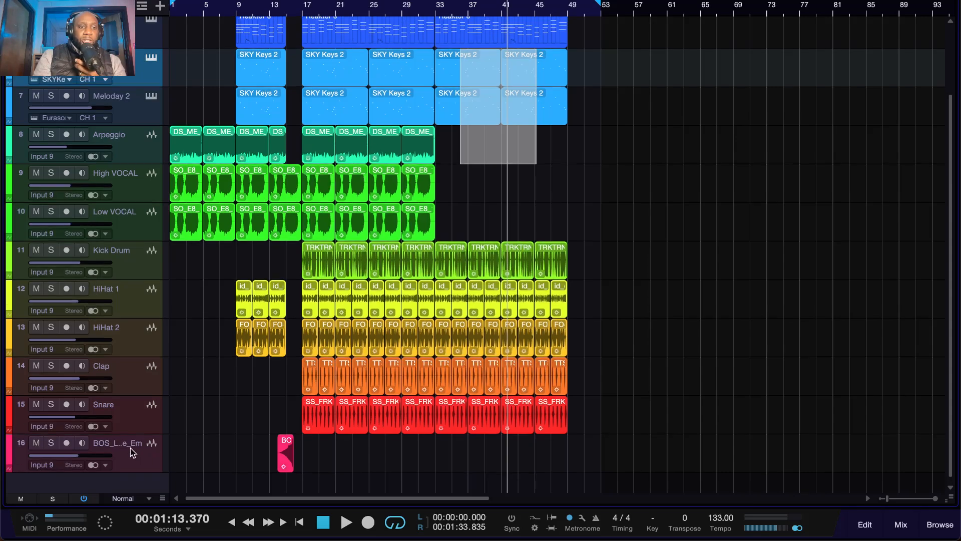
pyautogui.scroll(3, 127, 440)
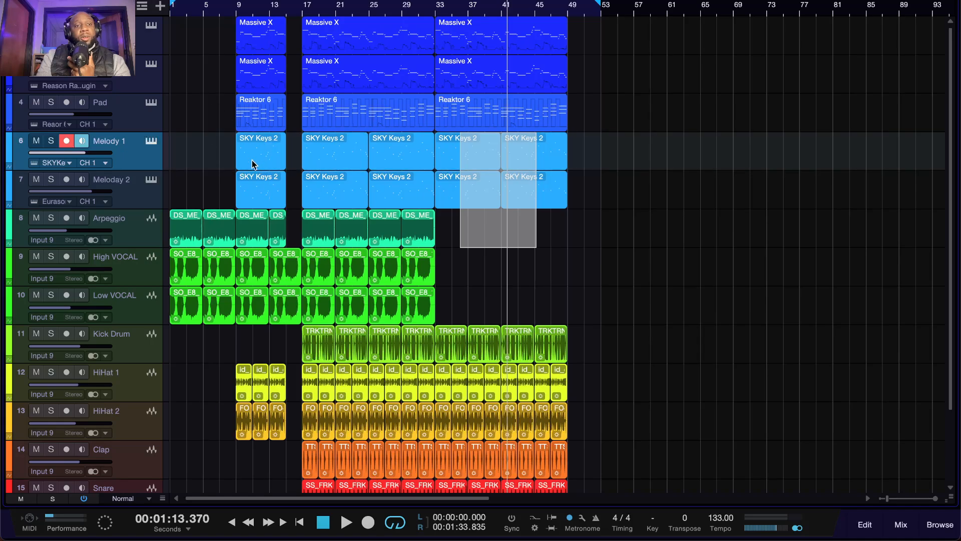
pyautogui.scroll(3, 255, 159)
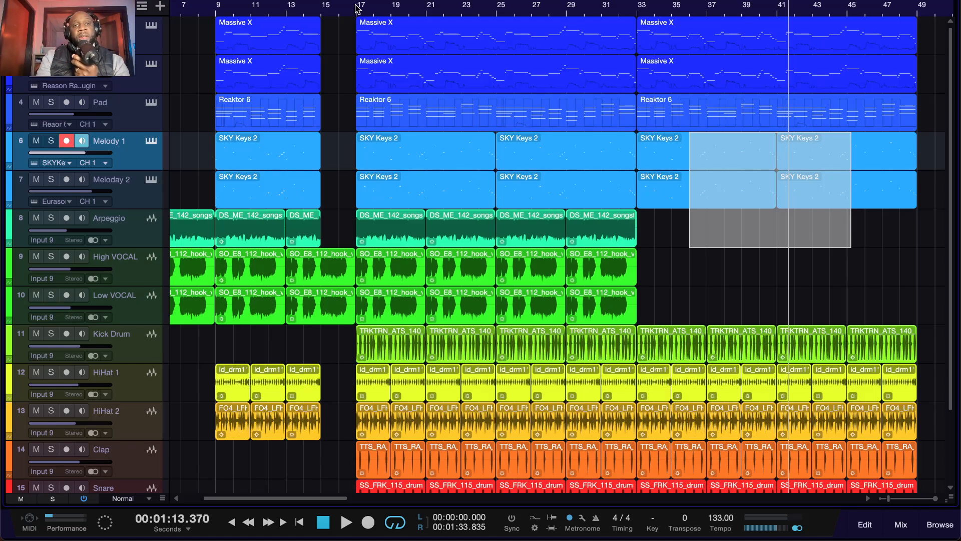
# Step: Play a short passage of the full mix from bar 17 and stop
pyautogui.click(356, 7)
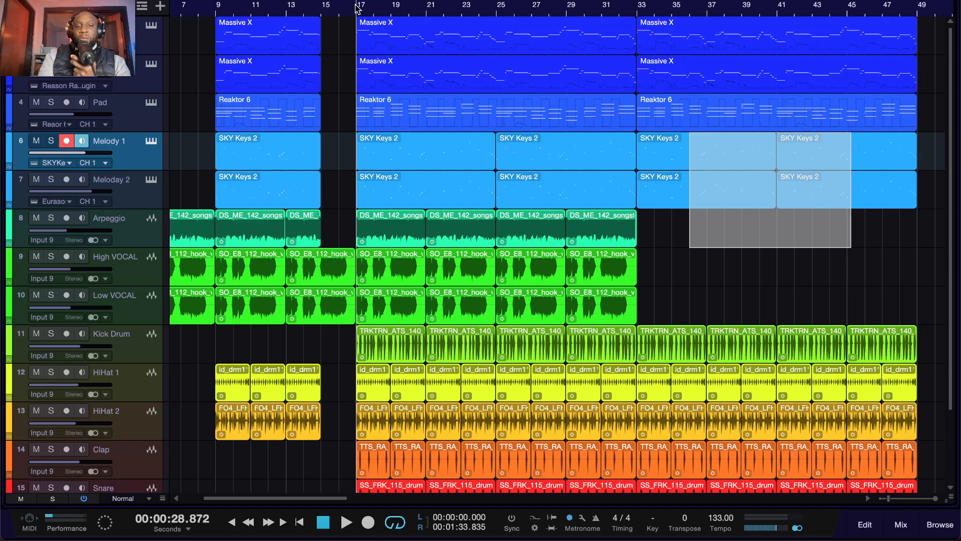
pyautogui.press('space')
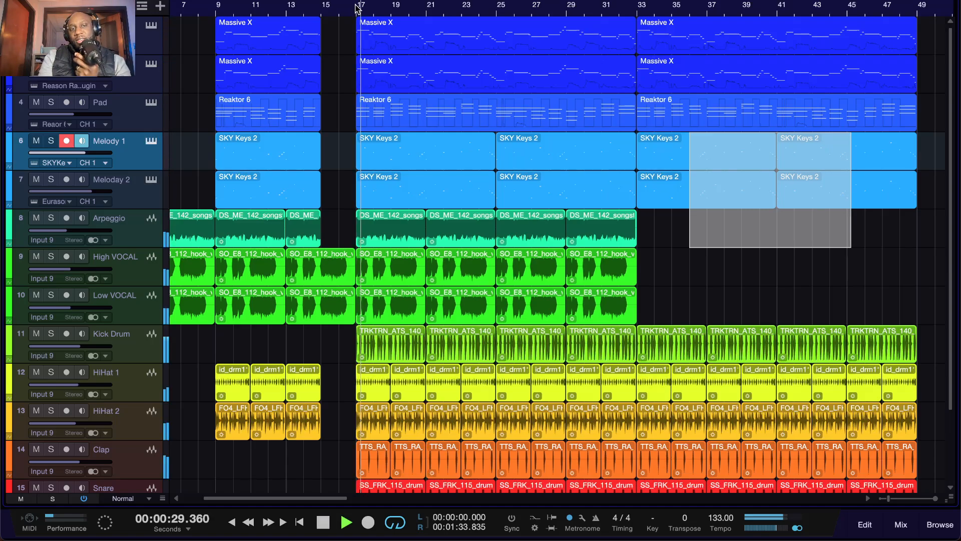
pyautogui.press('space')
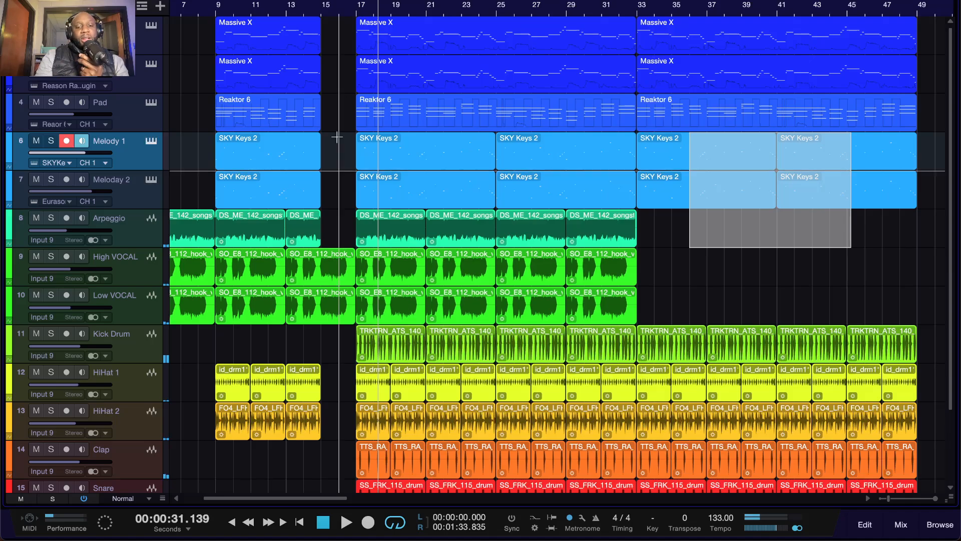
# Step: Return to the start of the song and play the full arrangement from bar 1
pyautogui.click(315, 520)
pyautogui.click(321, 522)
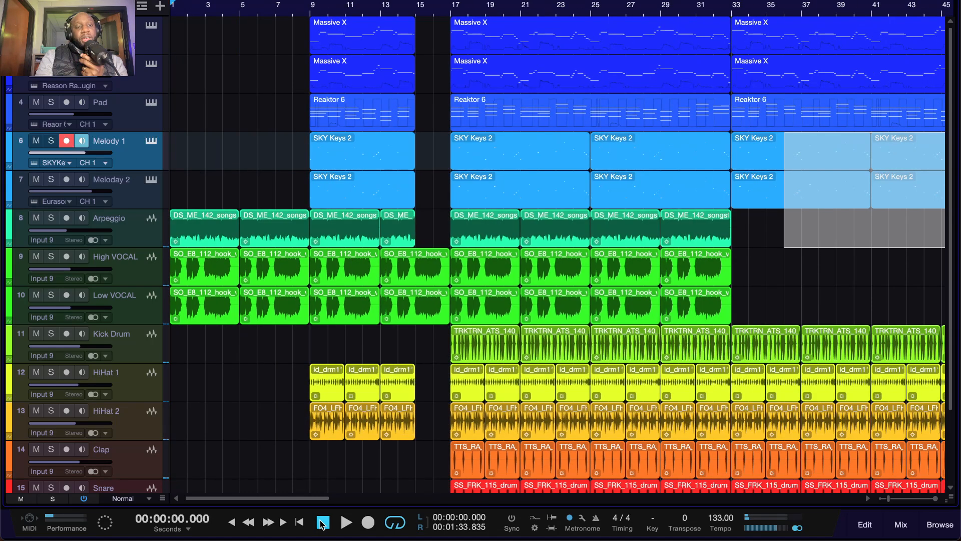
pyautogui.press('space')
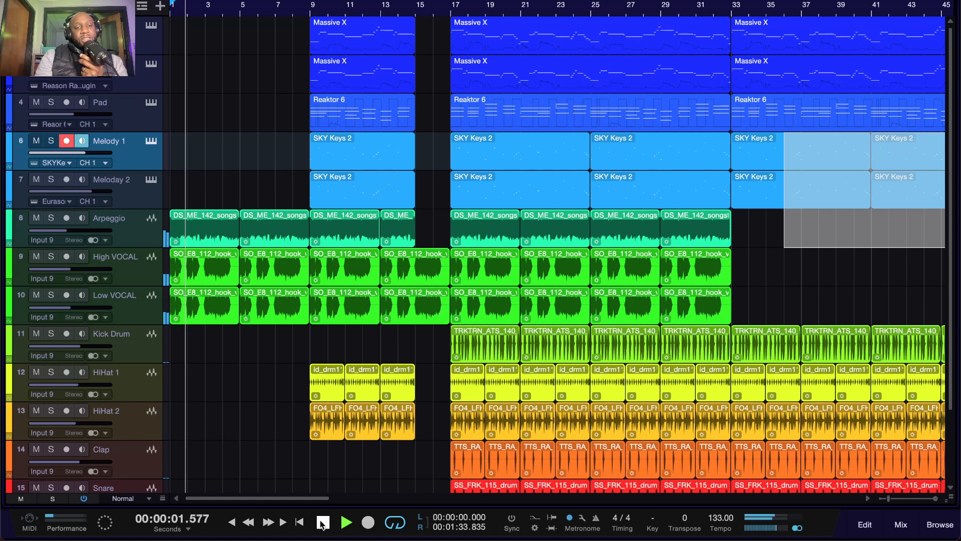
pyautogui.click(322, 522)
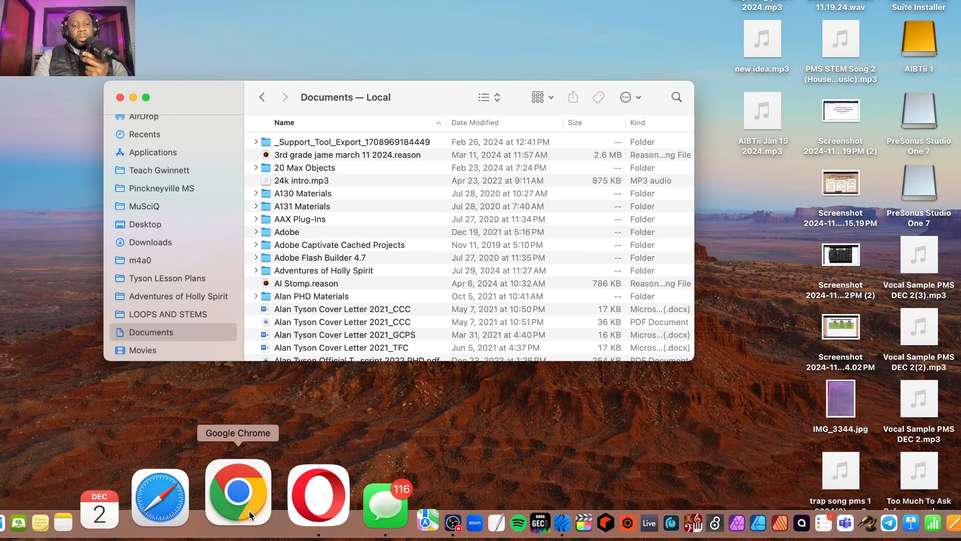
# Step: Switch to Google Chrome, open the Soundtrap projects page and enter the studio
pyautogui.click(248, 511)
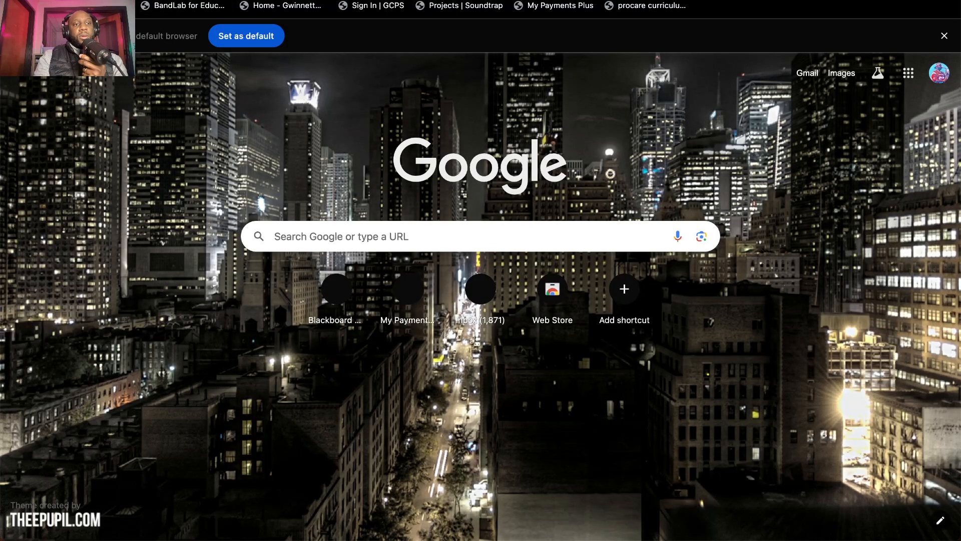
pyautogui.press('super+l')
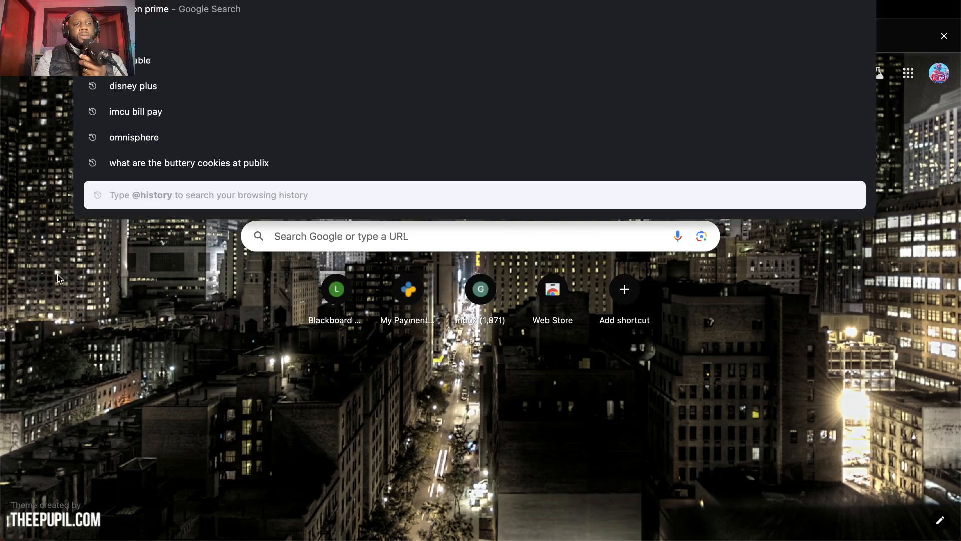
pyautogui.click(58, 276)
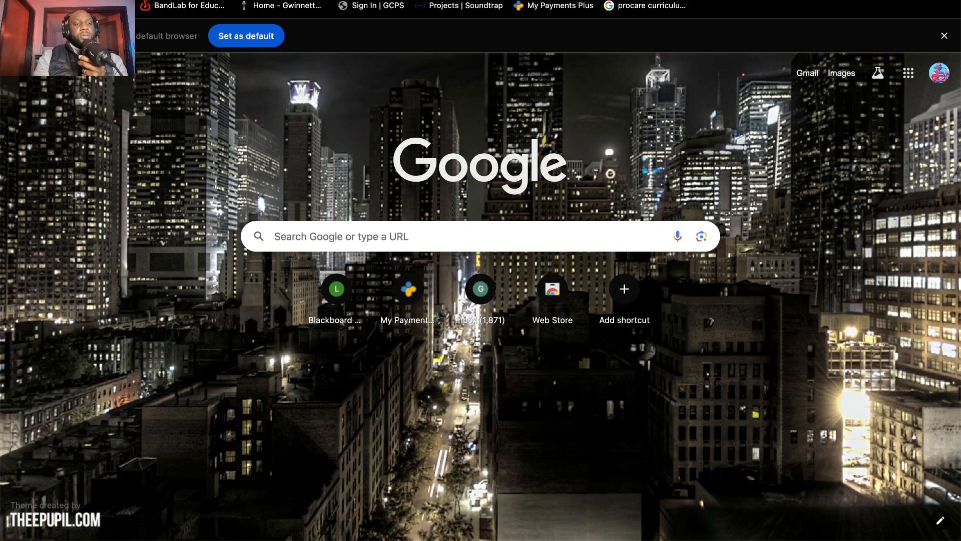
pyautogui.click(469, 7)
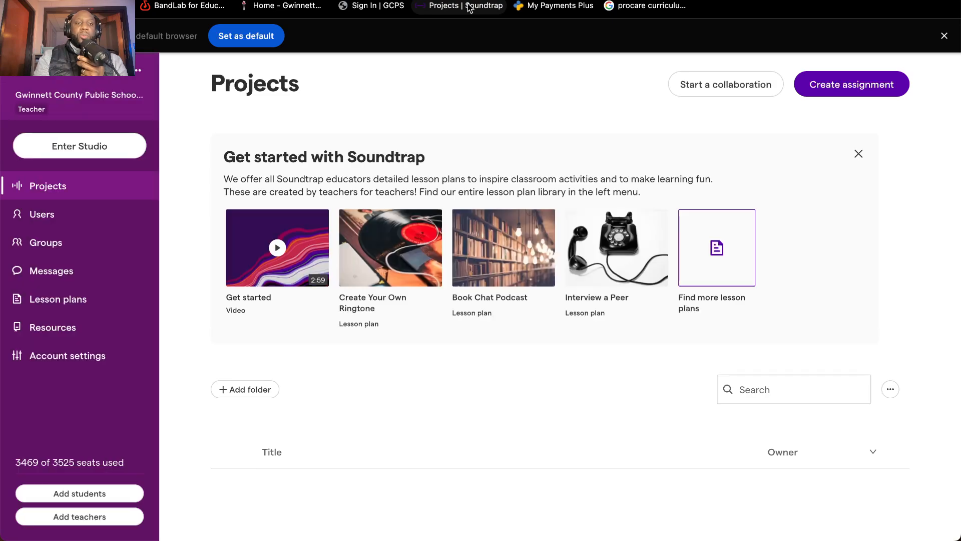
pyautogui.click(90, 148)
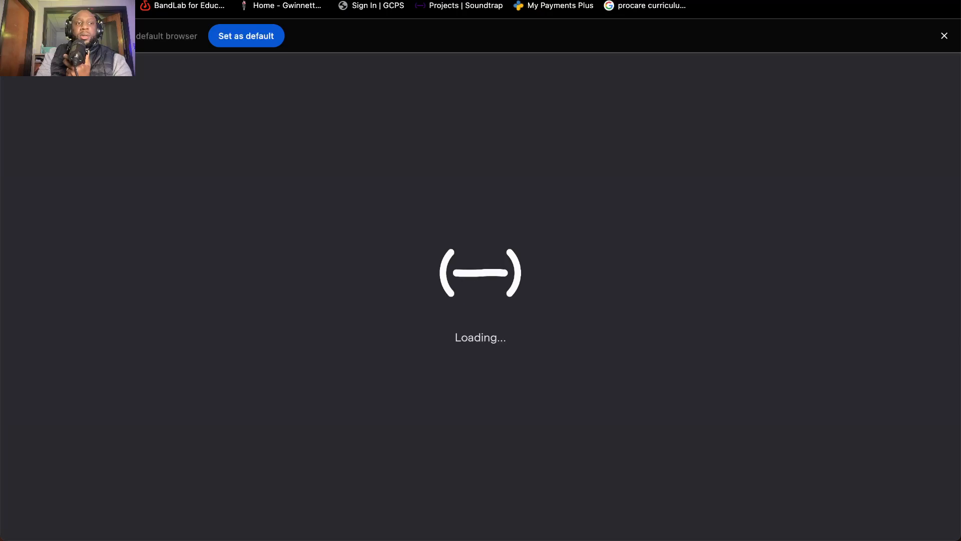
# Step: Reset Soundtrap's MIDI device control & reprogram permission, switch it back on and close the site information
pyautogui.click(87, 1)
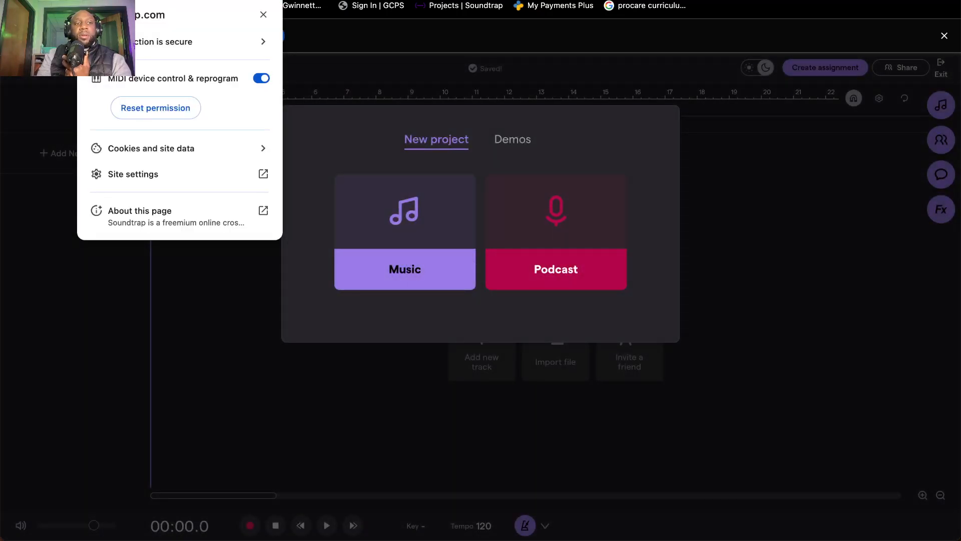
pyautogui.click(160, 107)
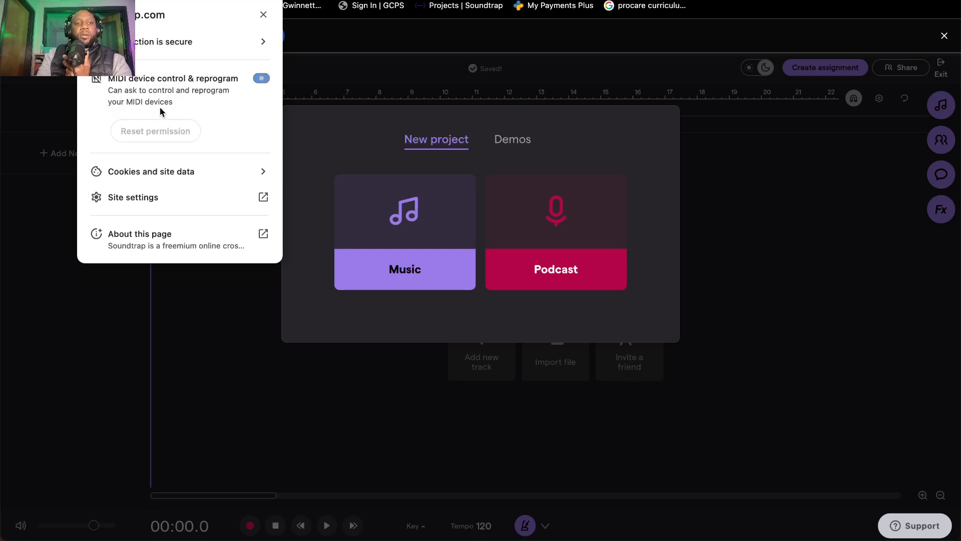
pyautogui.click(260, 79)
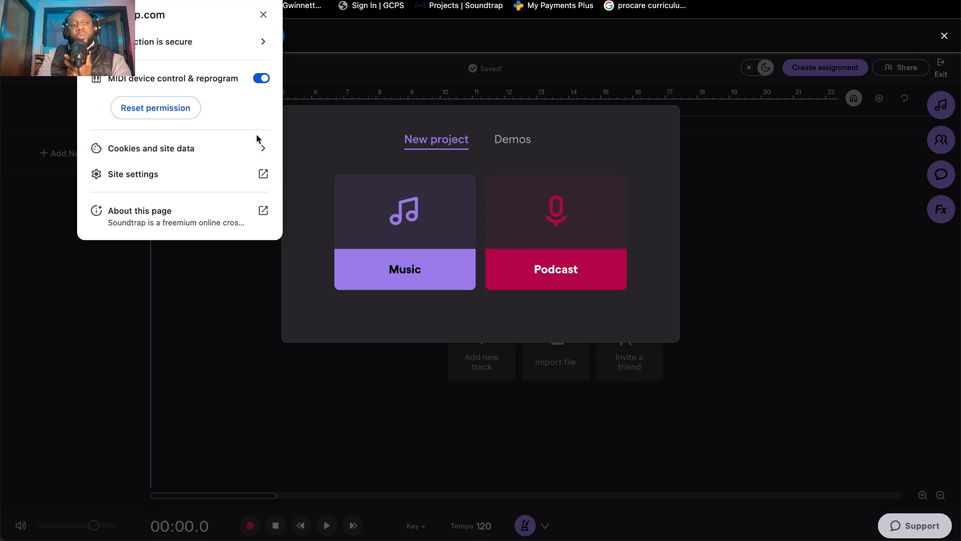
pyautogui.click(151, 108)
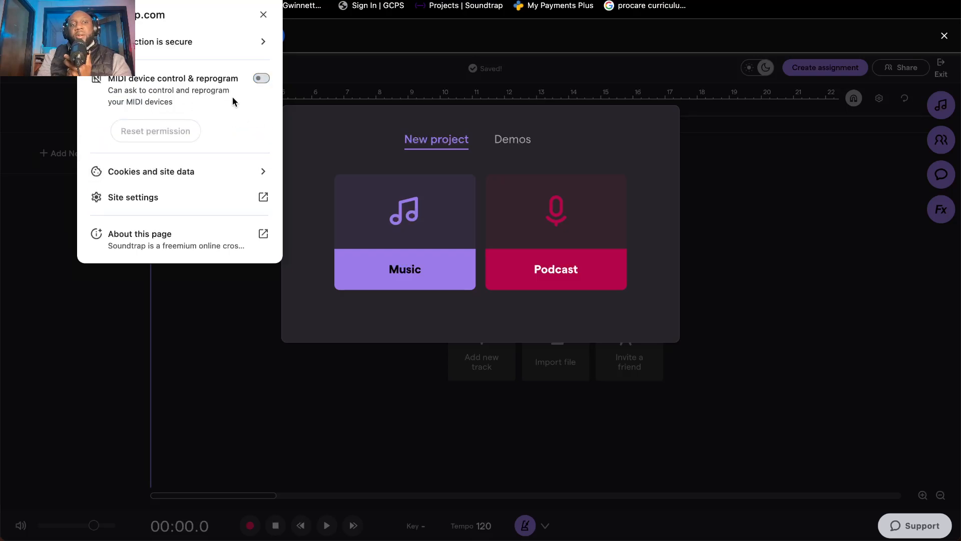
pyautogui.click(266, 78)
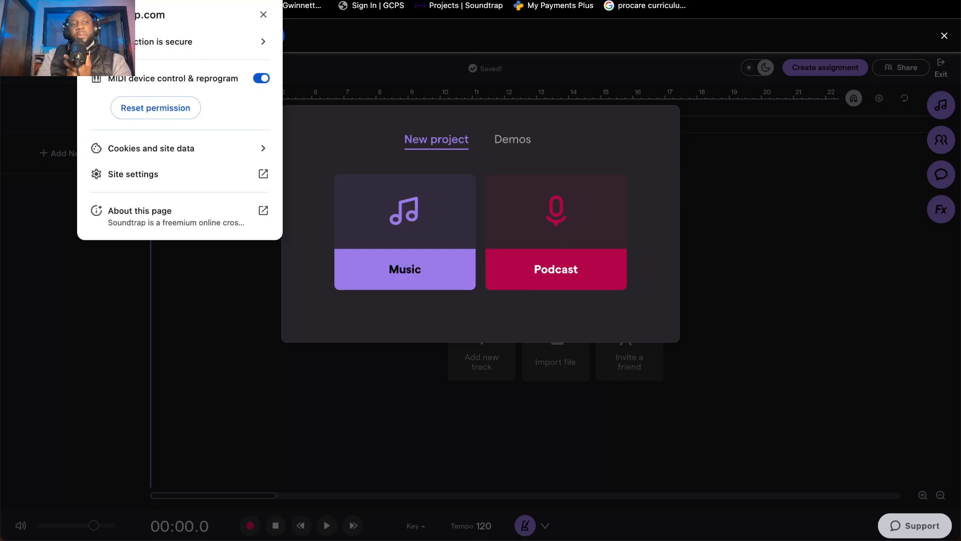
pyautogui.click(263, 14)
pyautogui.click(301, 65)
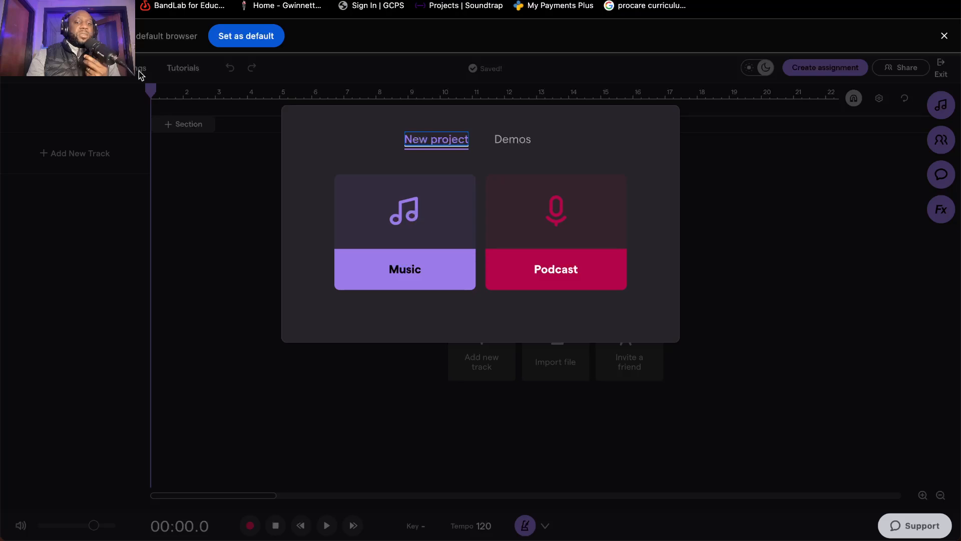
# Step: Create a new music project and open its external MIDI keyboard settings
pyautogui.click(420, 274)
pyautogui.click(140, 69)
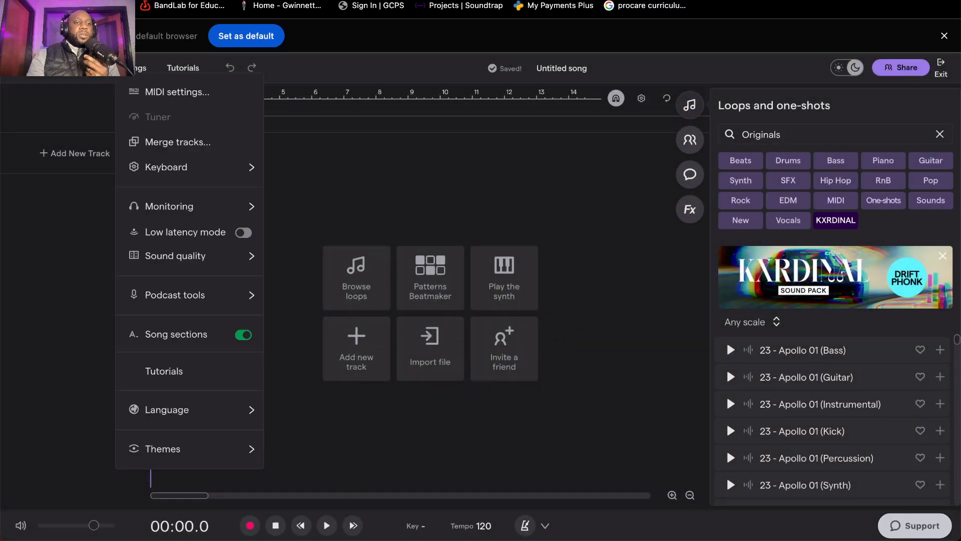
pyautogui.click(162, 93)
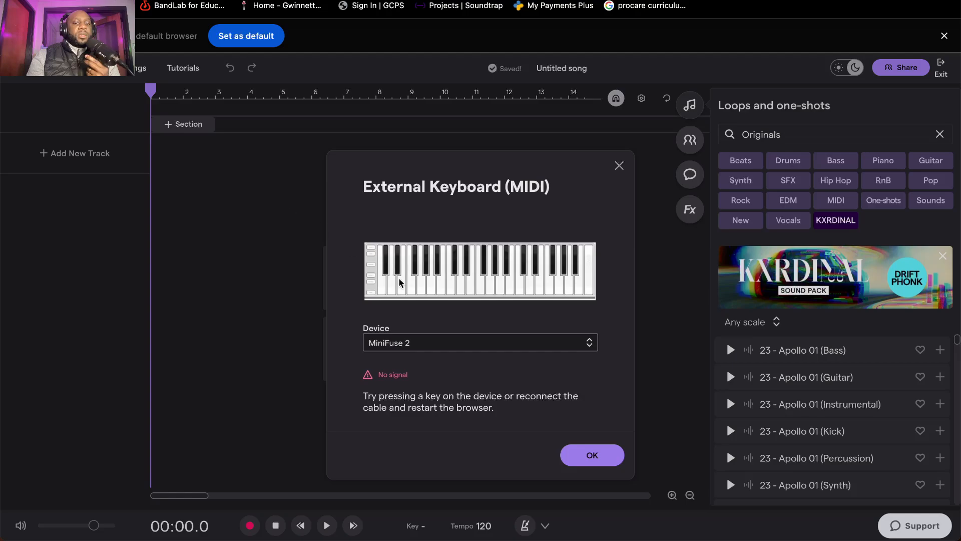
# Step: Examine the MIDI devices available for the external keyboard, then close the settings keeping MiniFuse 2 selected
pyautogui.click(417, 344)
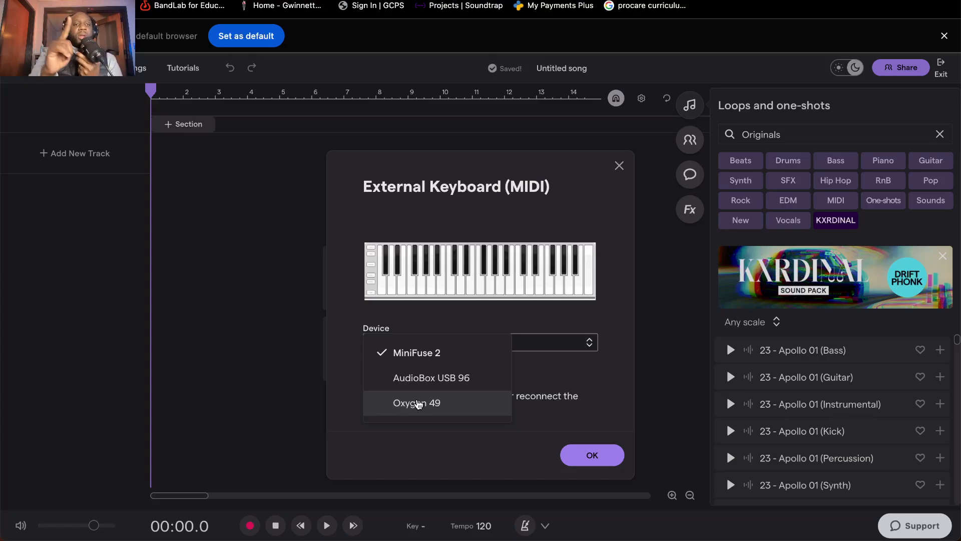
pyautogui.moveTo(935, 539)
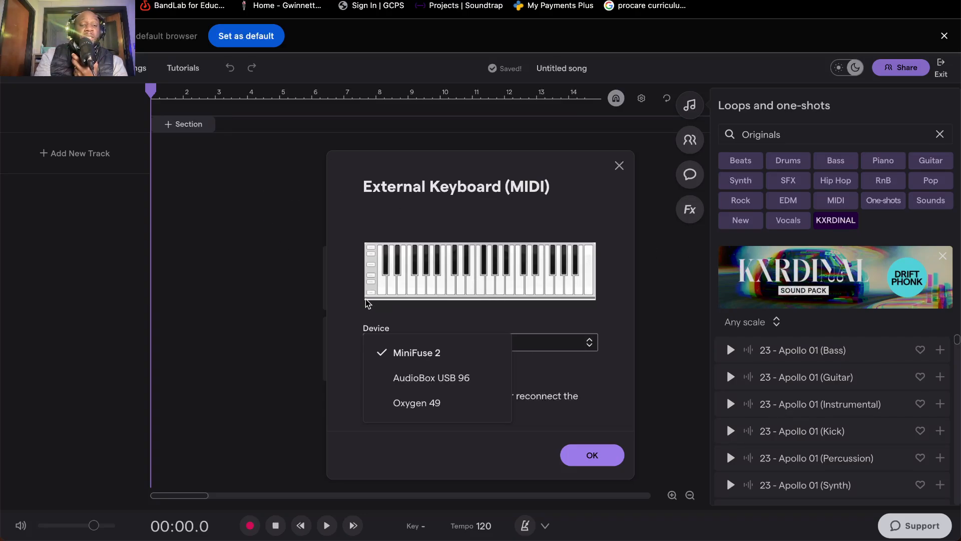
pyautogui.click(350, 241)
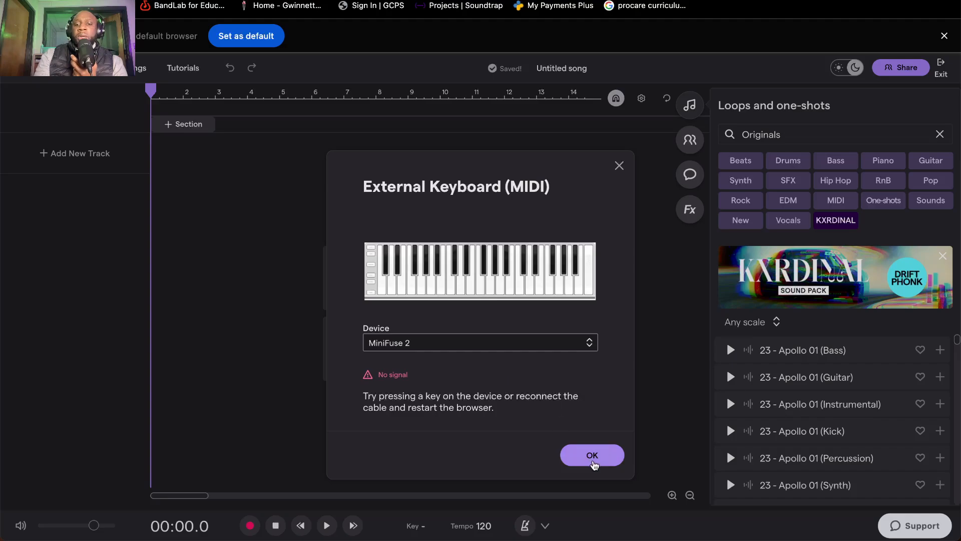
pyautogui.click(602, 458)
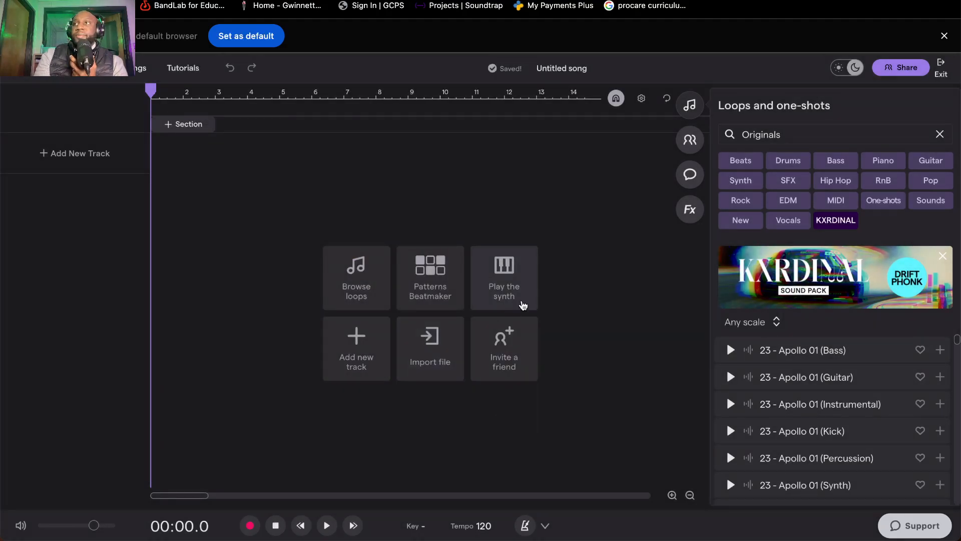